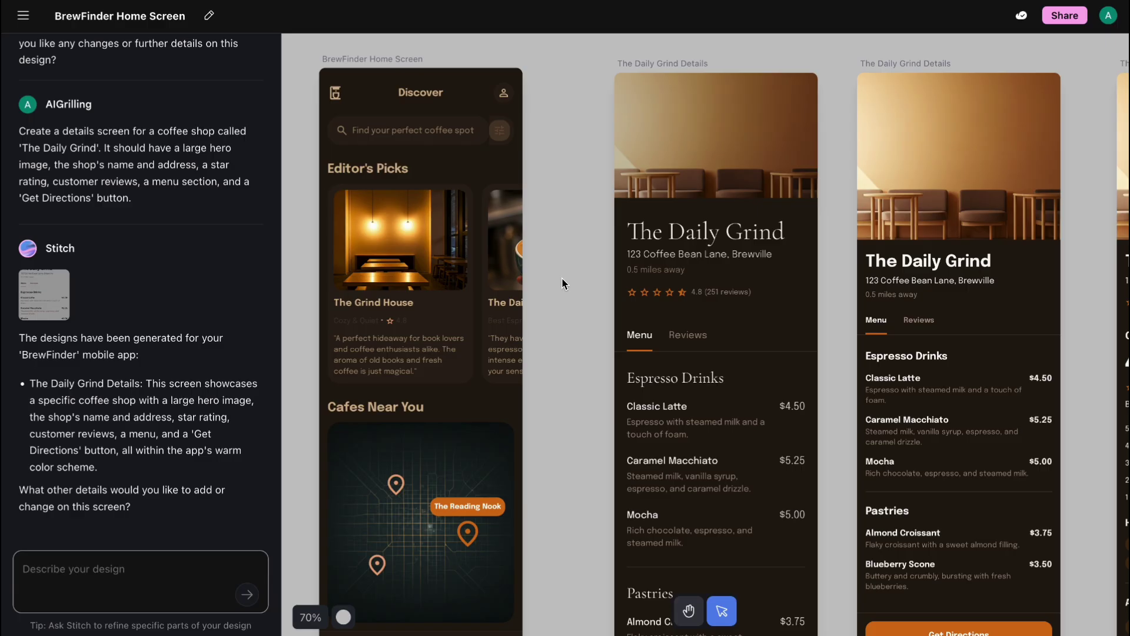
Pan across the Daily Grind variants with the Hand tool and attach the third, Our Story variant, to chat.
left_click(626, 241)
scroll(566, 272, "down", 5)
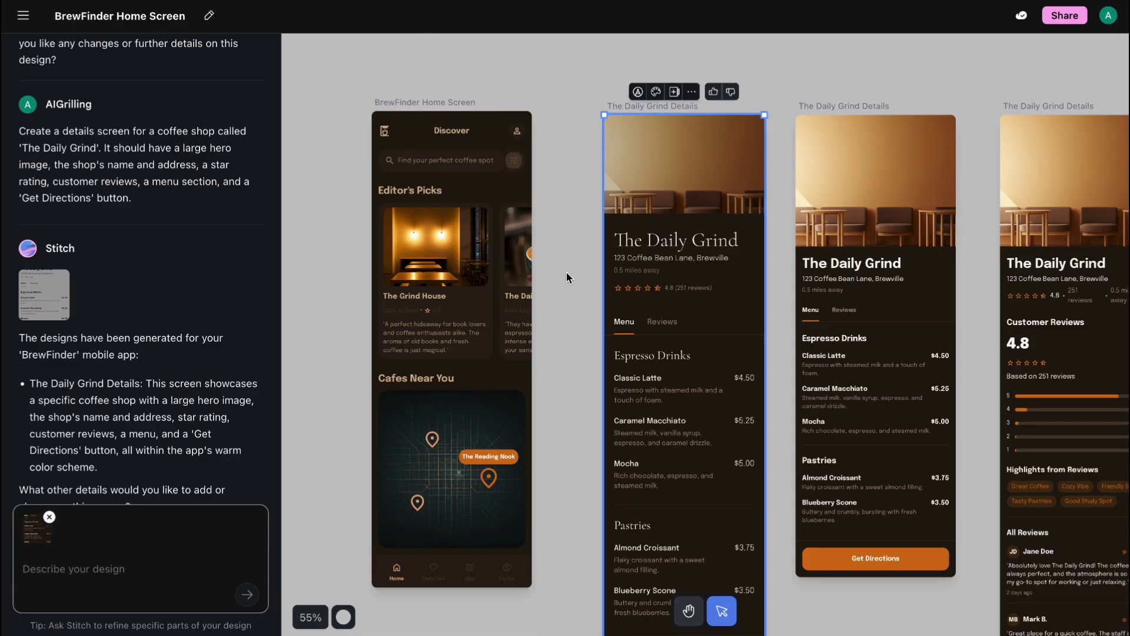
left_click(759, 544)
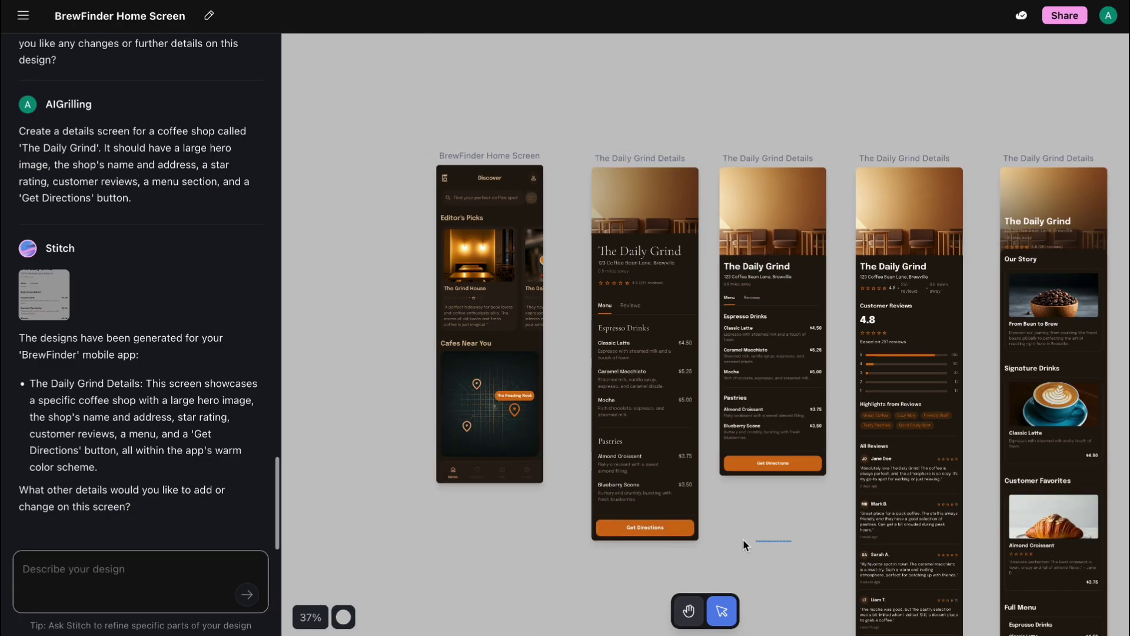
left_click(689, 611)
left_click_drag(778, 495, 343, 403)
left_click(630, 205)
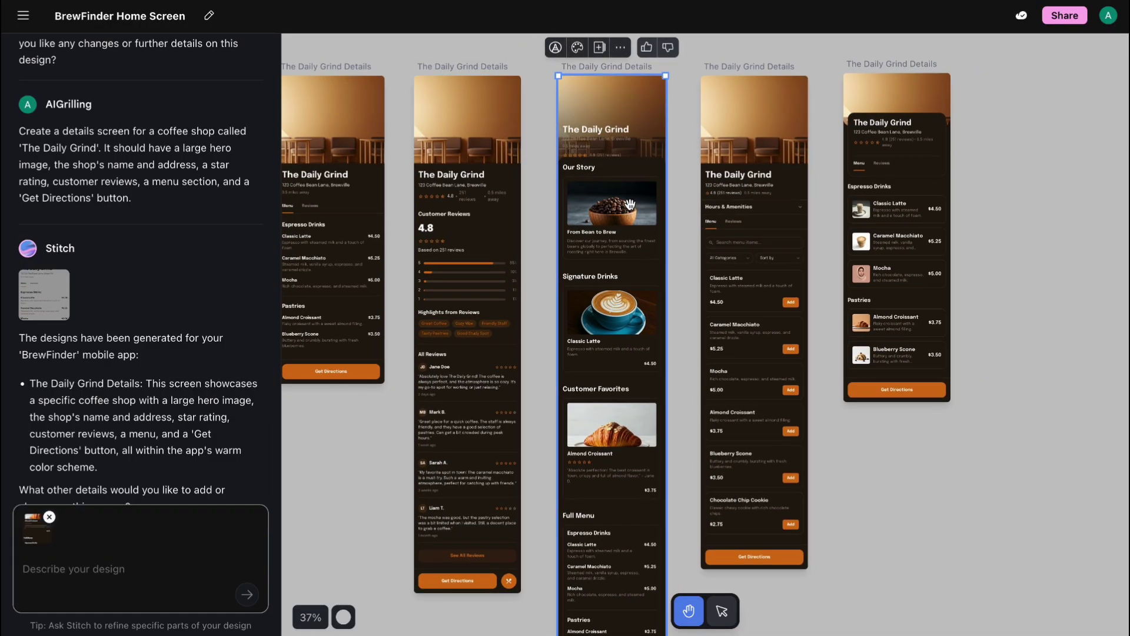
scroll(630, 204, "up", 5)
Highlight the sentence about pushing Gemini 2.5 Pro in Stitch's design-agent post.
mouse_move(771, 216)
left_mouse_down()
mouse_move(772, 441)
mouse_move(765, 216)
left_mouse_up()
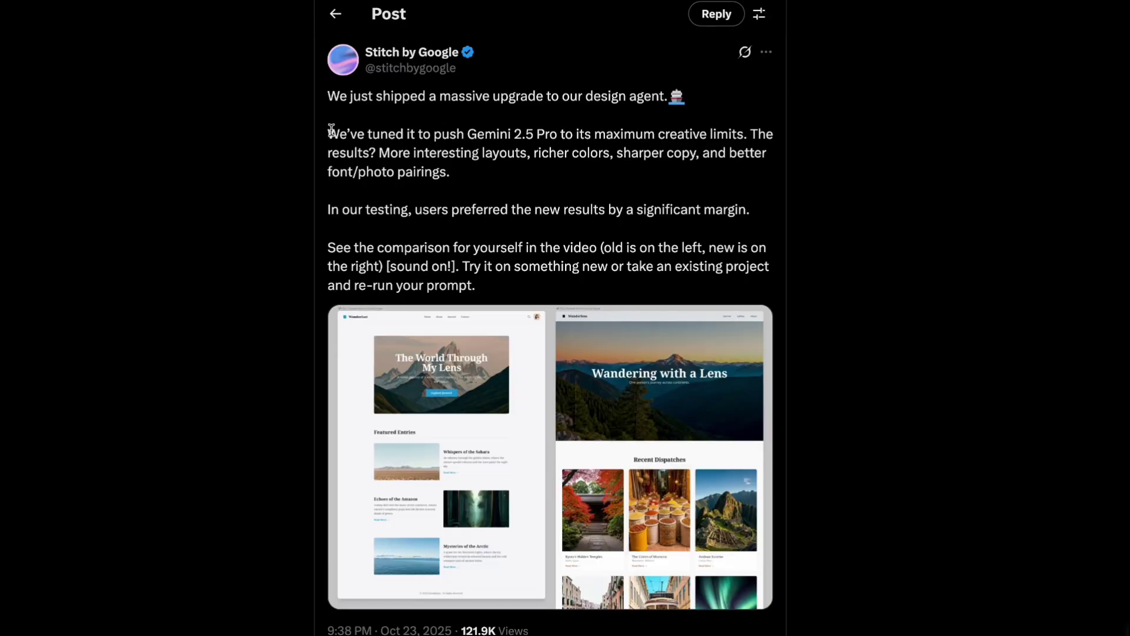
left_click_drag(331, 131, 449, 171)
left_click(460, 173)
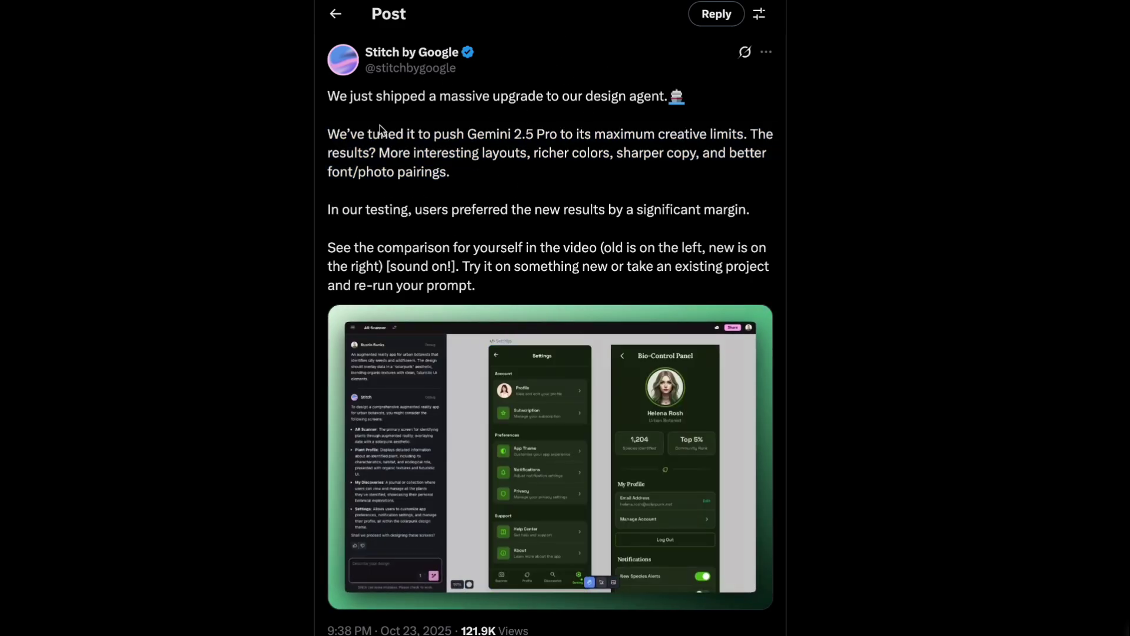
mouse_move(625, 377)
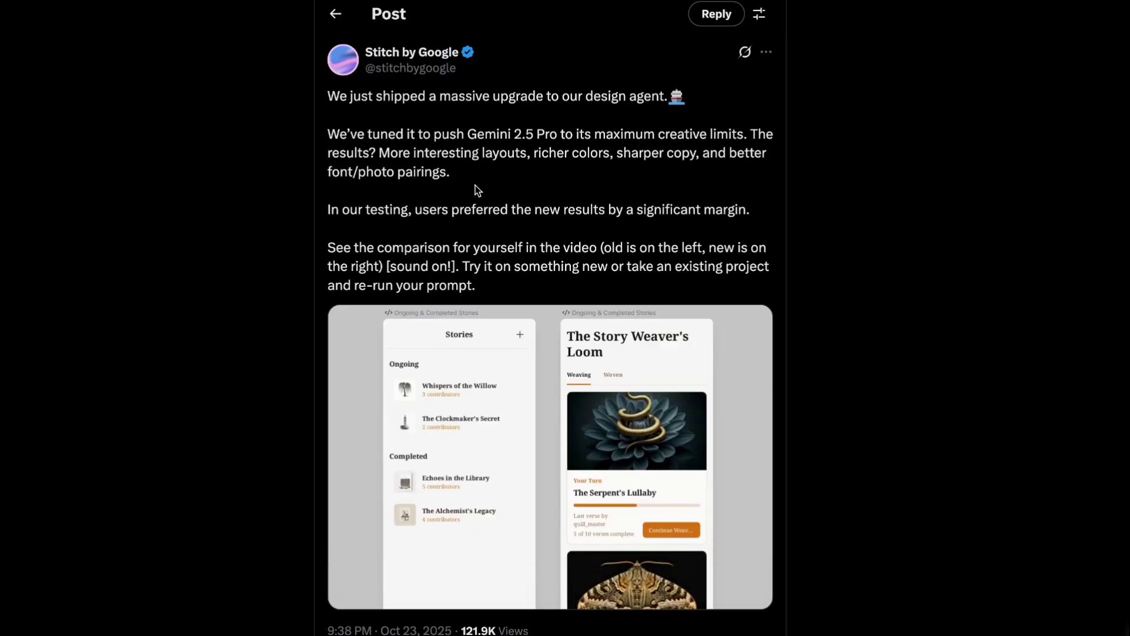
left_click_drag(331, 209, 754, 217)
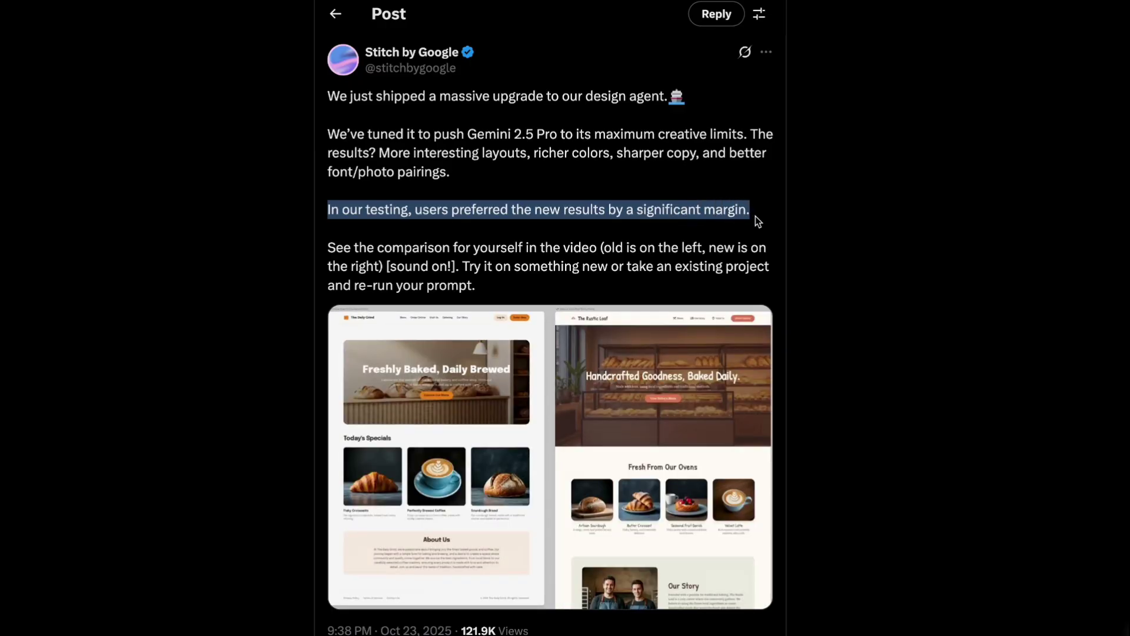
left_click(755, 217)
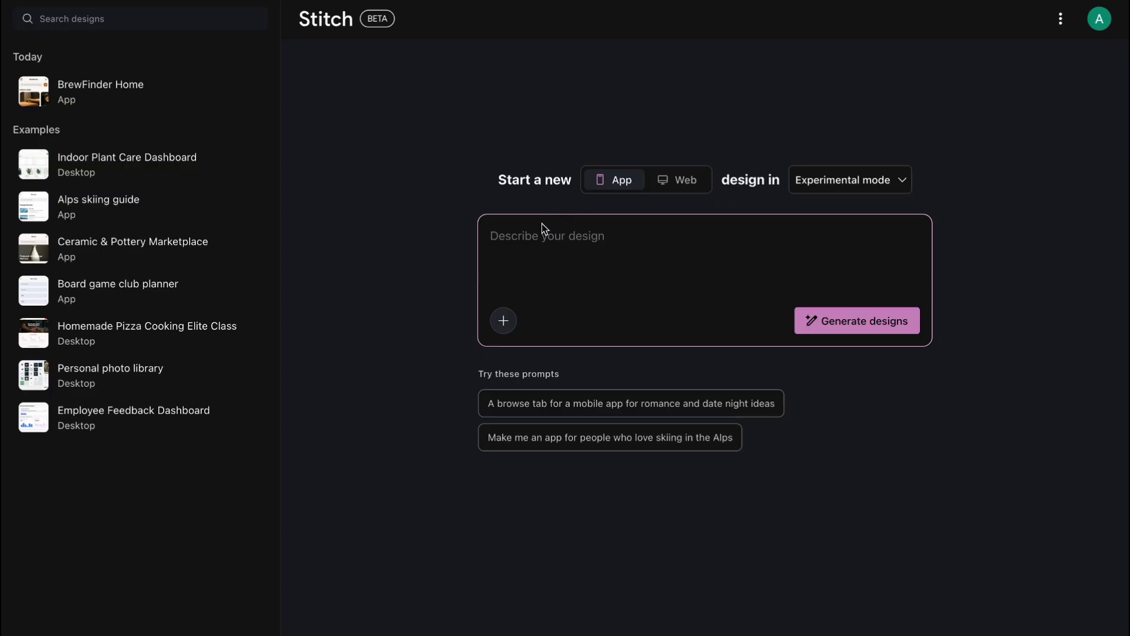
Paste the BrewFinder coffee-shop app prompt and generate the designs.
type("Create a mobile app called 'BrewFinder' that helps users discover local coffee shops. The home screen should have a prominent search bar, a section for 'Editor's Picks' with photos, and a map view showing nearby cafes. Use a warm, inviting color palette with browns and creams.")
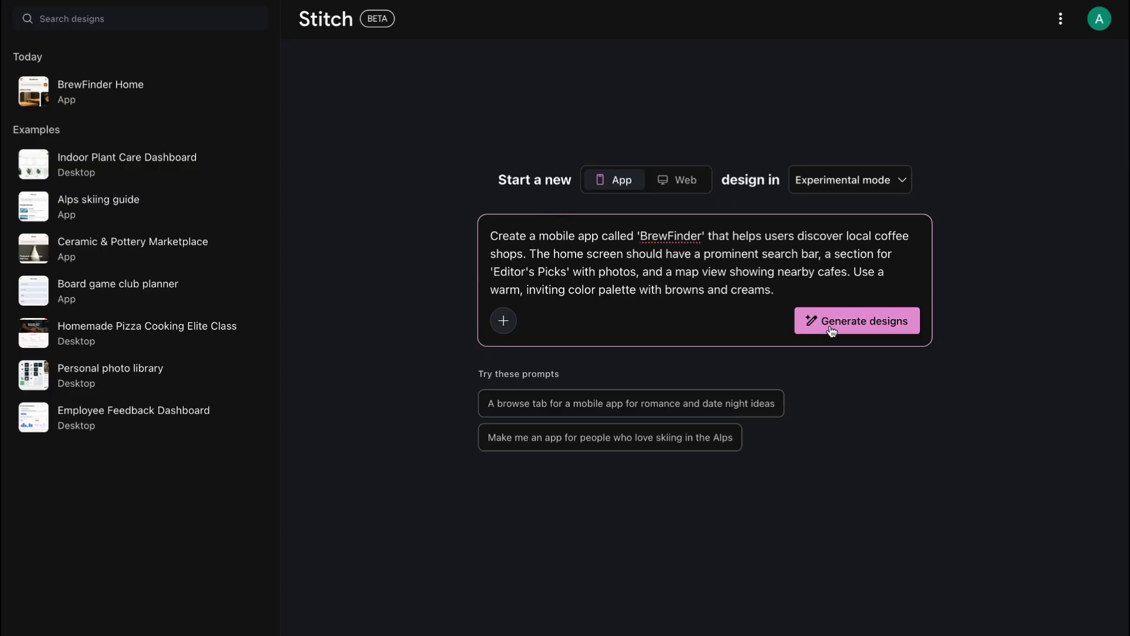
left_click(857, 320)
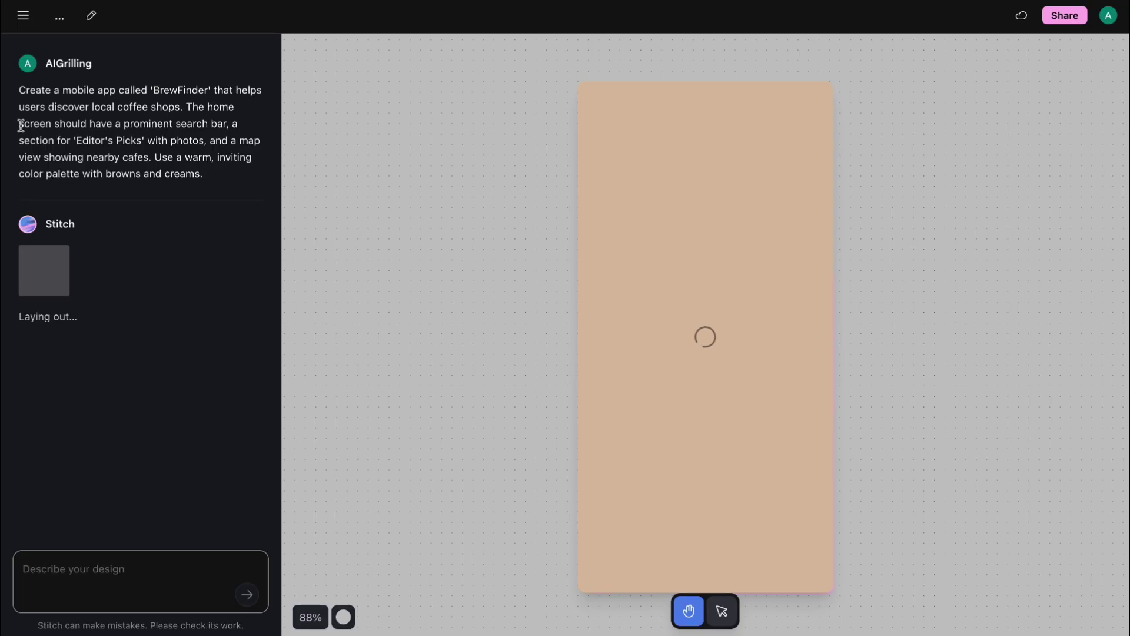
Highlight the prompt's home-screen requirements and select the generated BrewFinder home screen.
left_click_drag(20, 125, 212, 176)
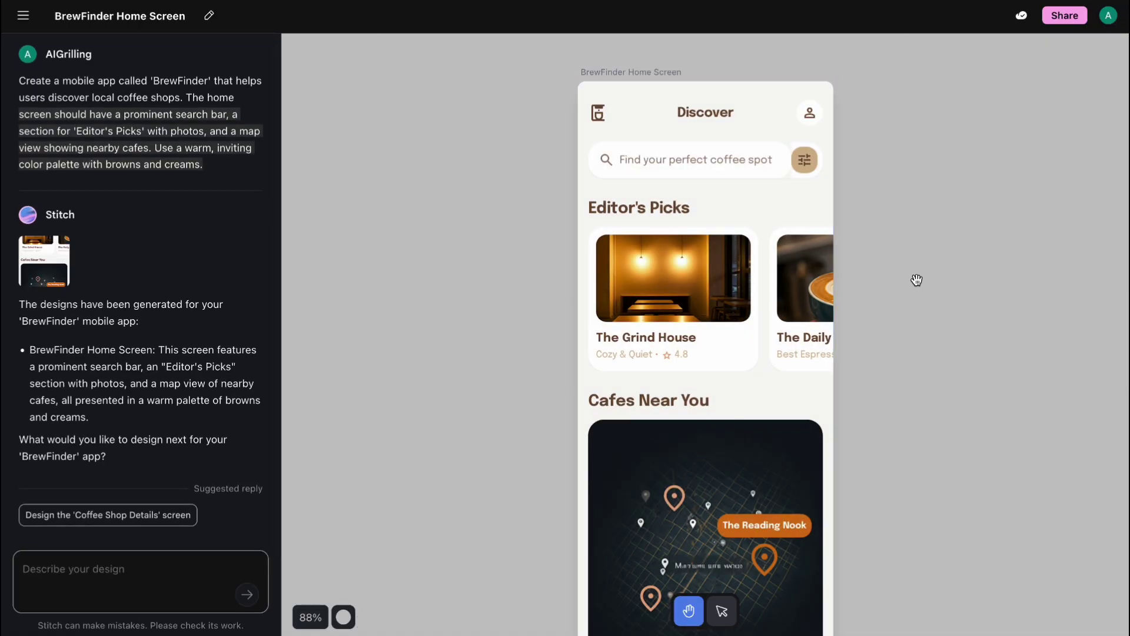
scroll(890, 291, "down", 3)
scroll(891, 291, "down", 2)
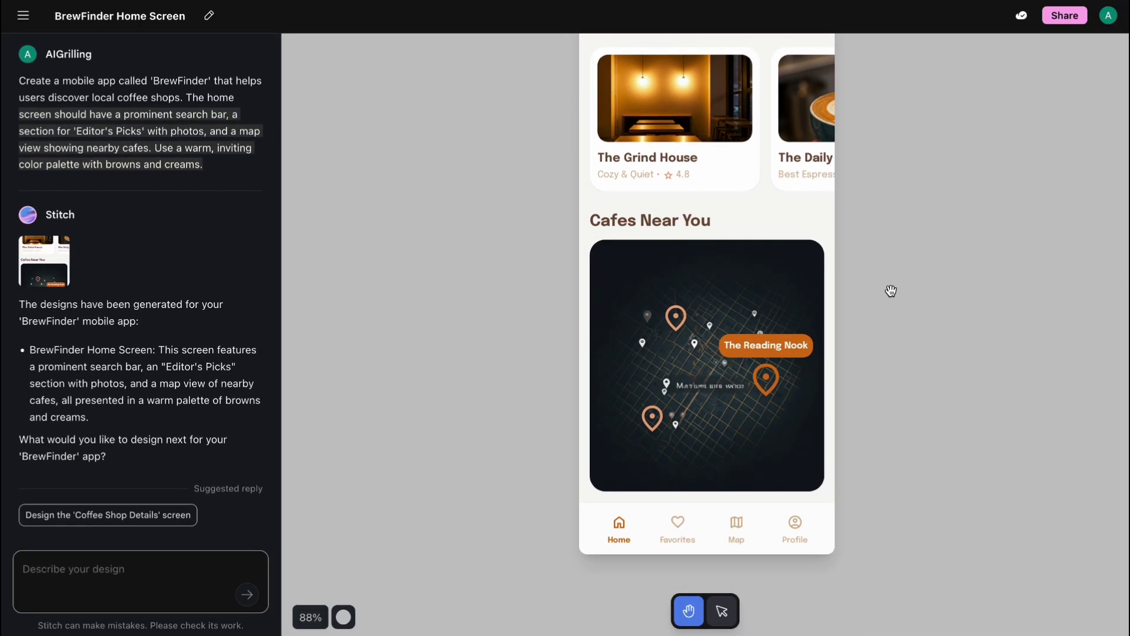
scroll(891, 302, "down", 5)
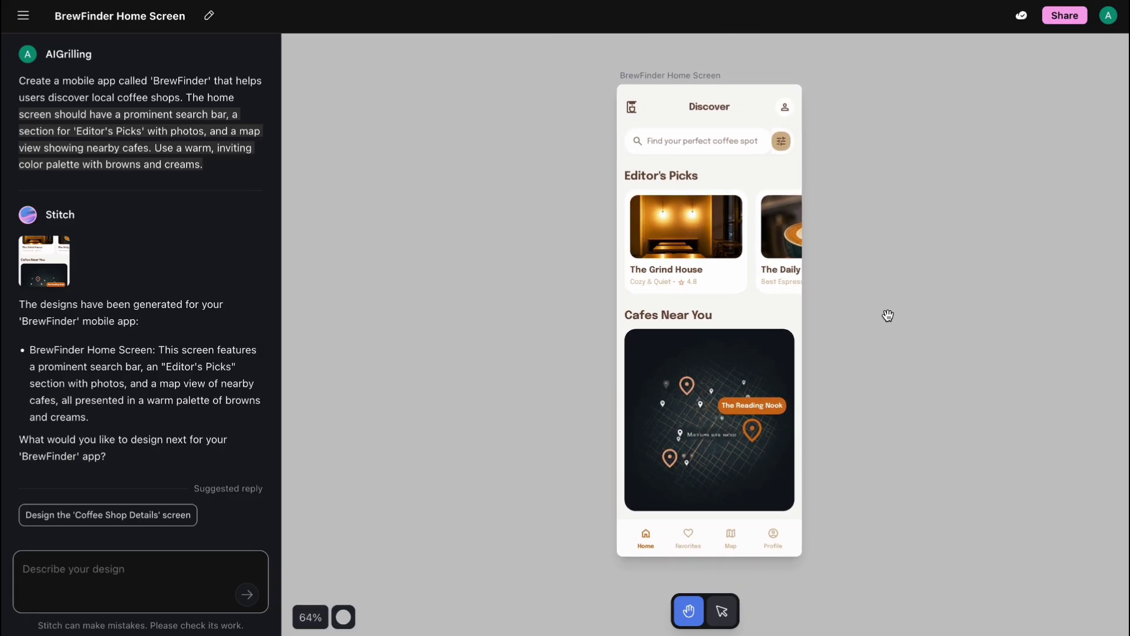
left_click(789, 236)
Zoom and pan over the home screen to inspect its search bar, Editor's Picks and map.
scroll(728, 225, "up", 5)
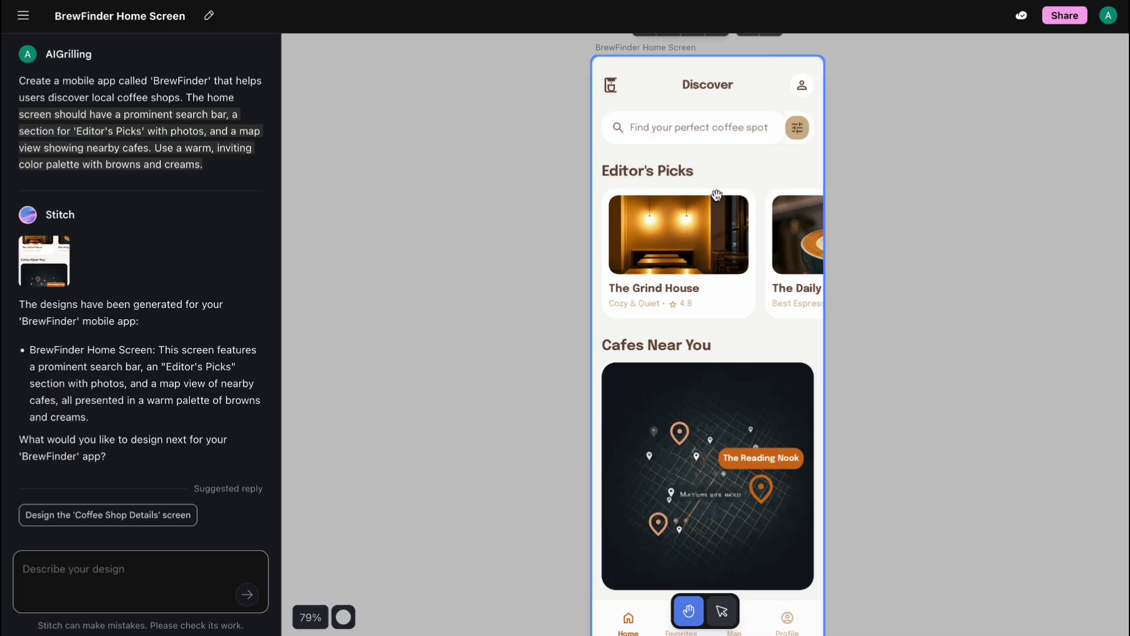
left_click_drag(714, 194, 718, 105)
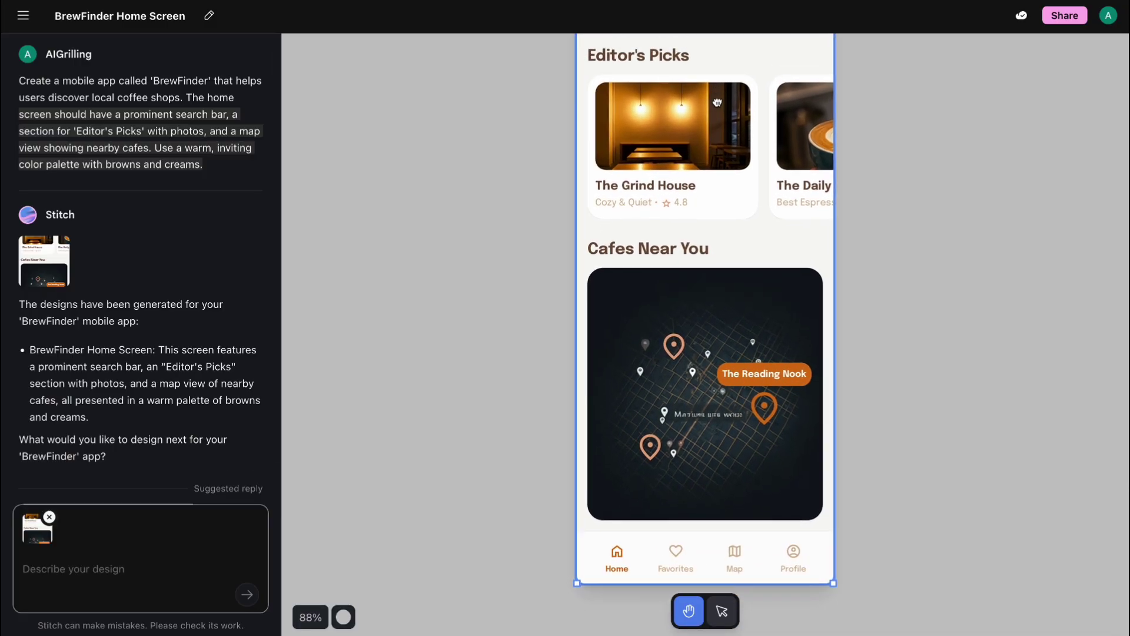
scroll(766, 153, "up", 3)
scroll(826, 192, "down", 5)
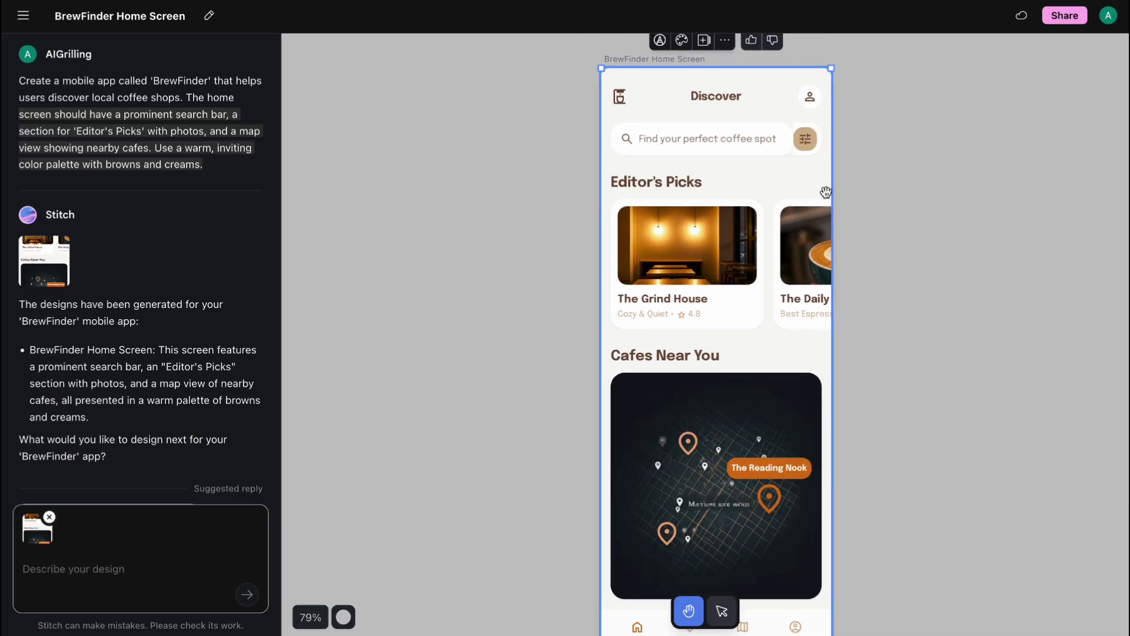
left_click_drag(866, 175, 824, 171)
scroll(825, 171, "up", 3)
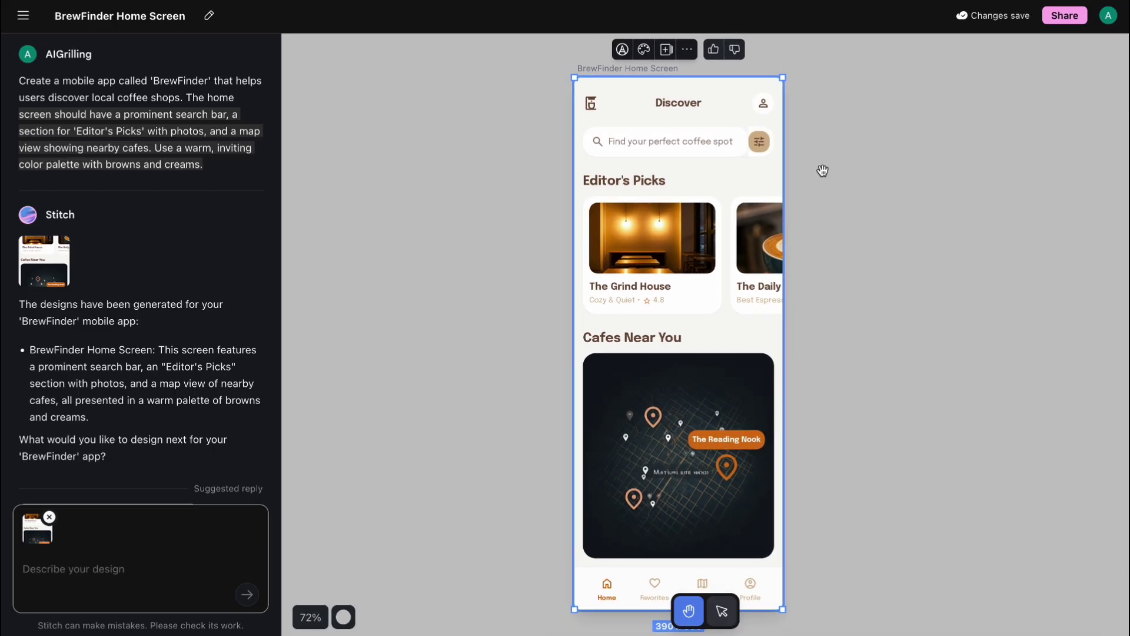
scroll(807, 214, "down", 1)
left_click_drag(807, 214, 835, 206)
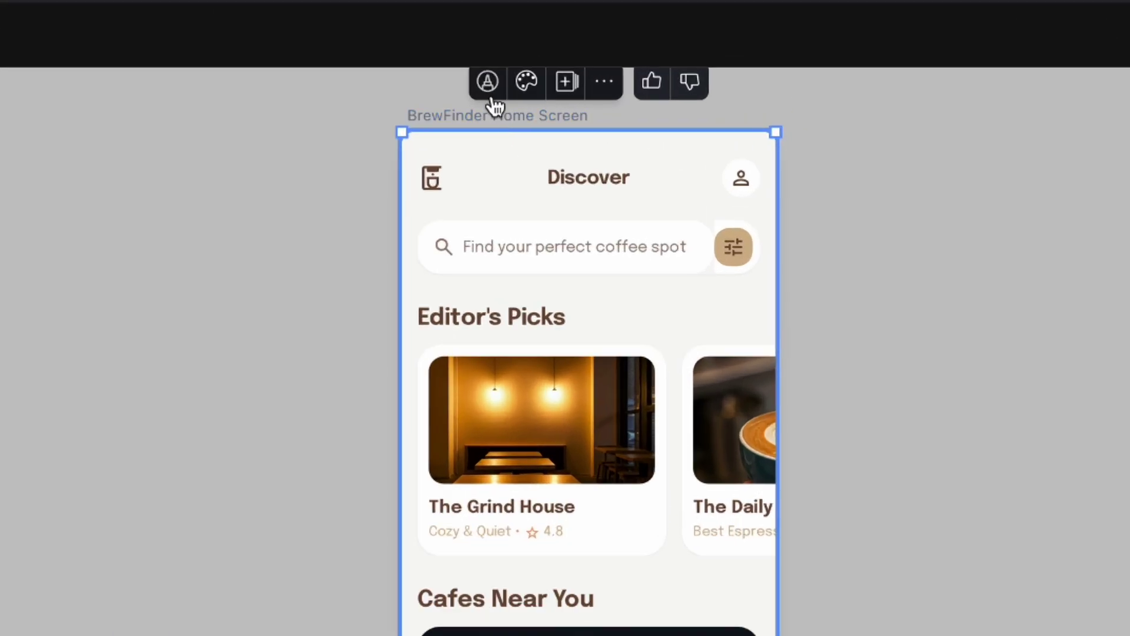
Annotate Editor's Picks asking for bigger images and at least one review per pick, then apply.
left_click(487, 89)
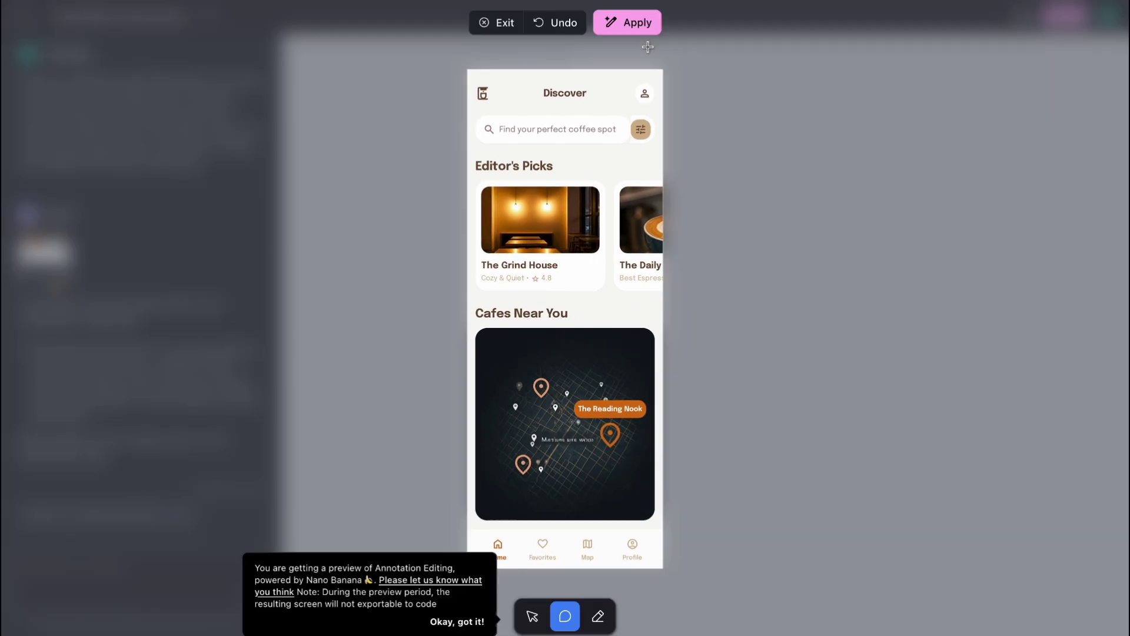
left_click_drag(444, 150, 705, 295)
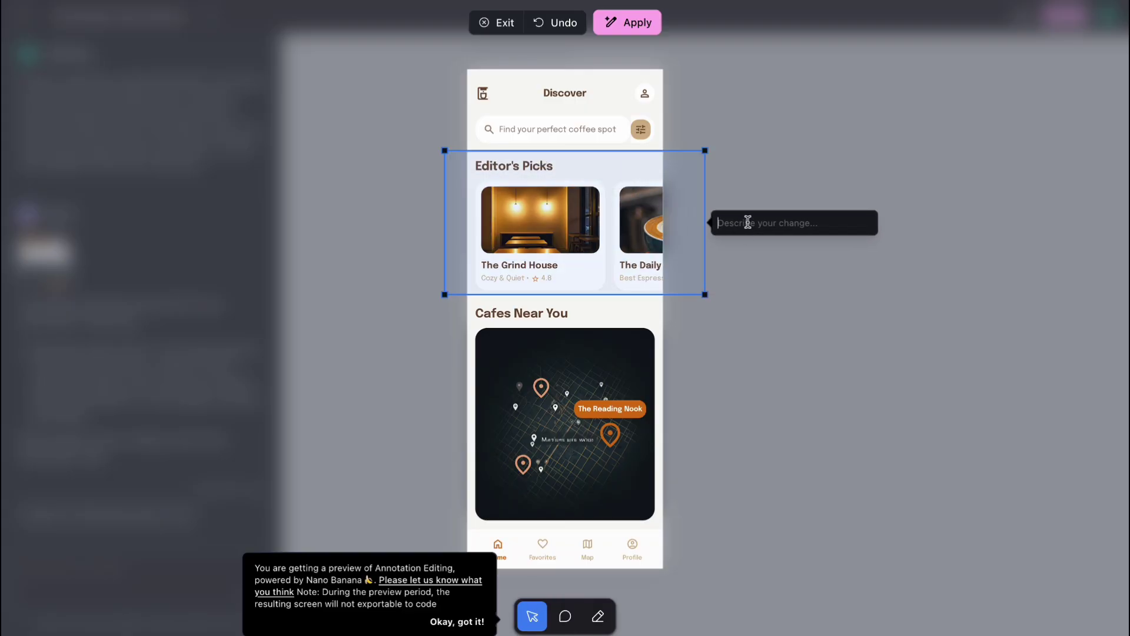
type("make it more interesting. show atleast one ")
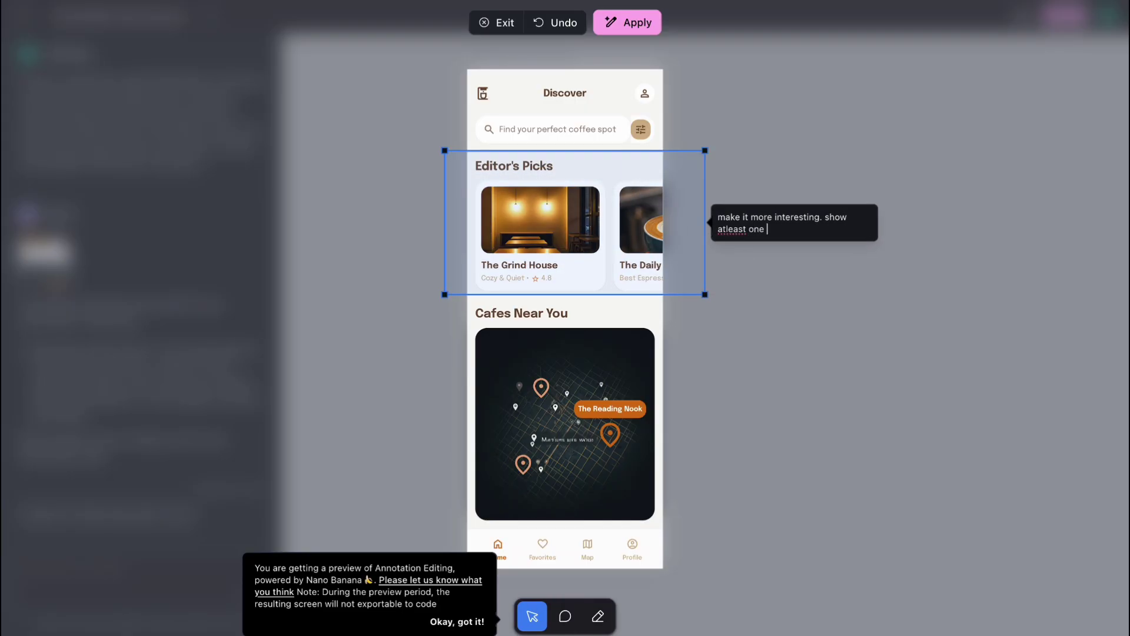
type("review with every pick and make the images big.")
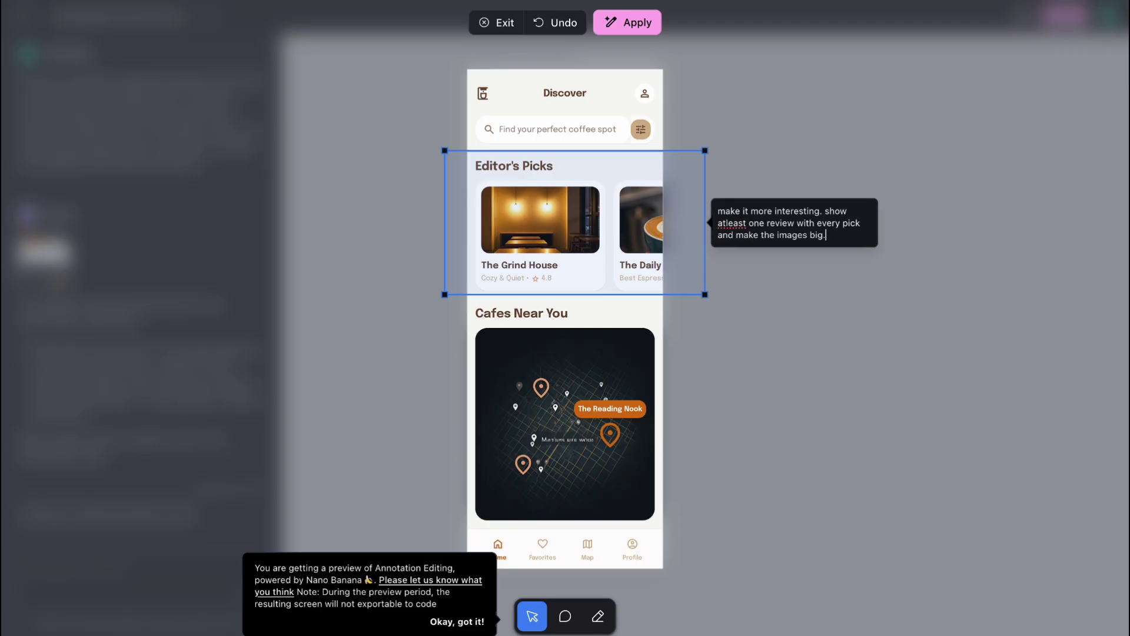
left_click(623, 28)
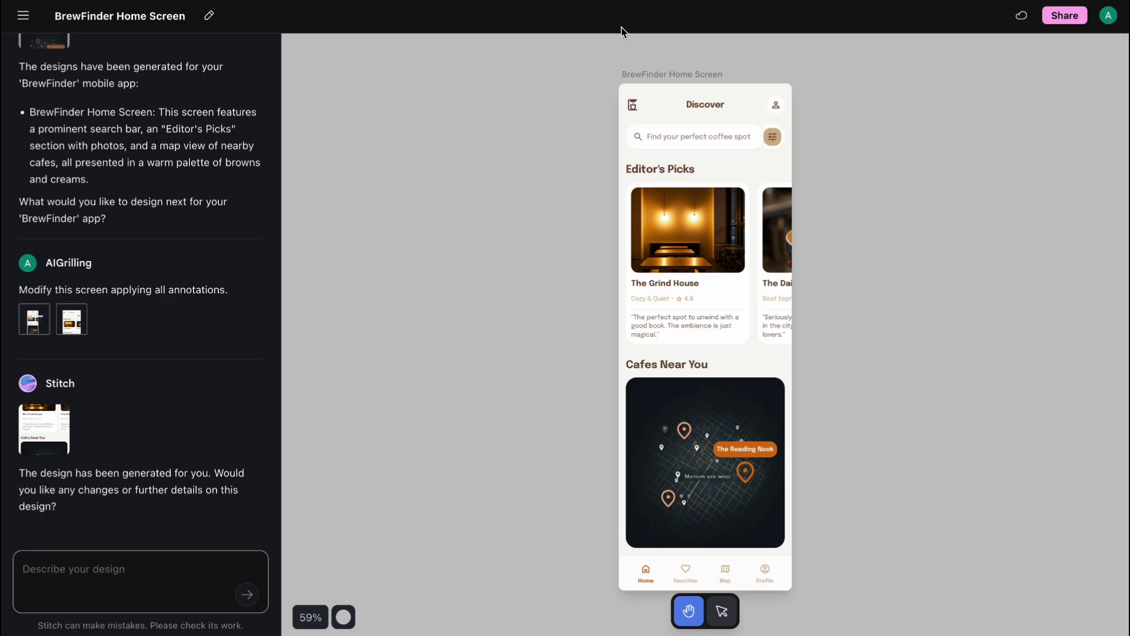
Check the regenerated Editor's Picks cards, then bring up the home screen's theme settings.
scroll(853, 298, "right", 2)
scroll(853, 298, "down", 1)
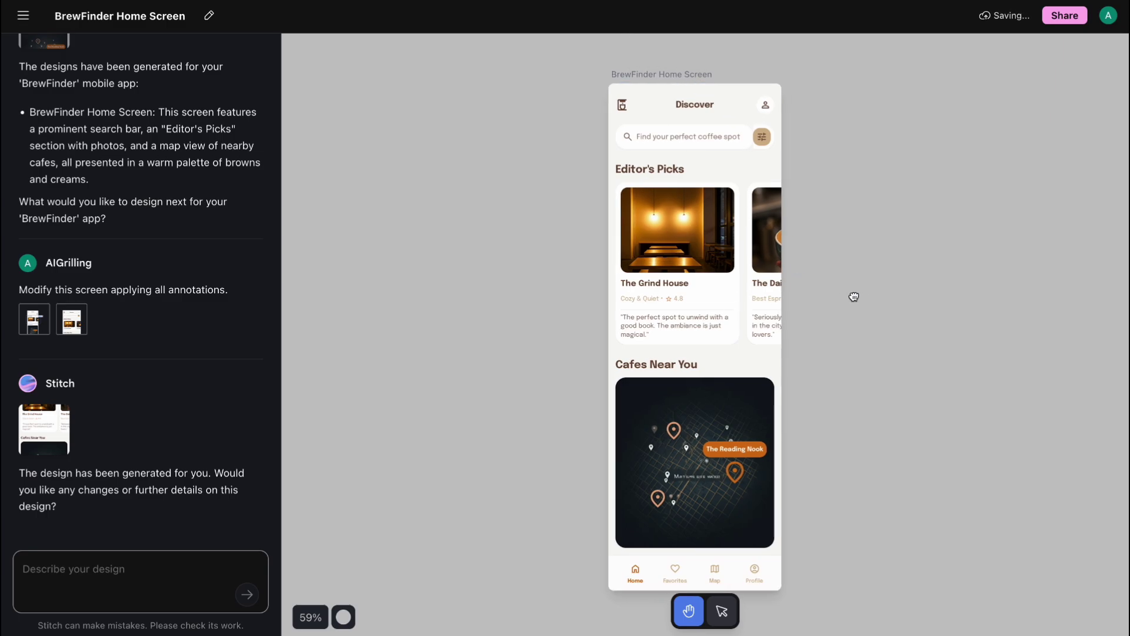
scroll(717, 212, "up", 3)
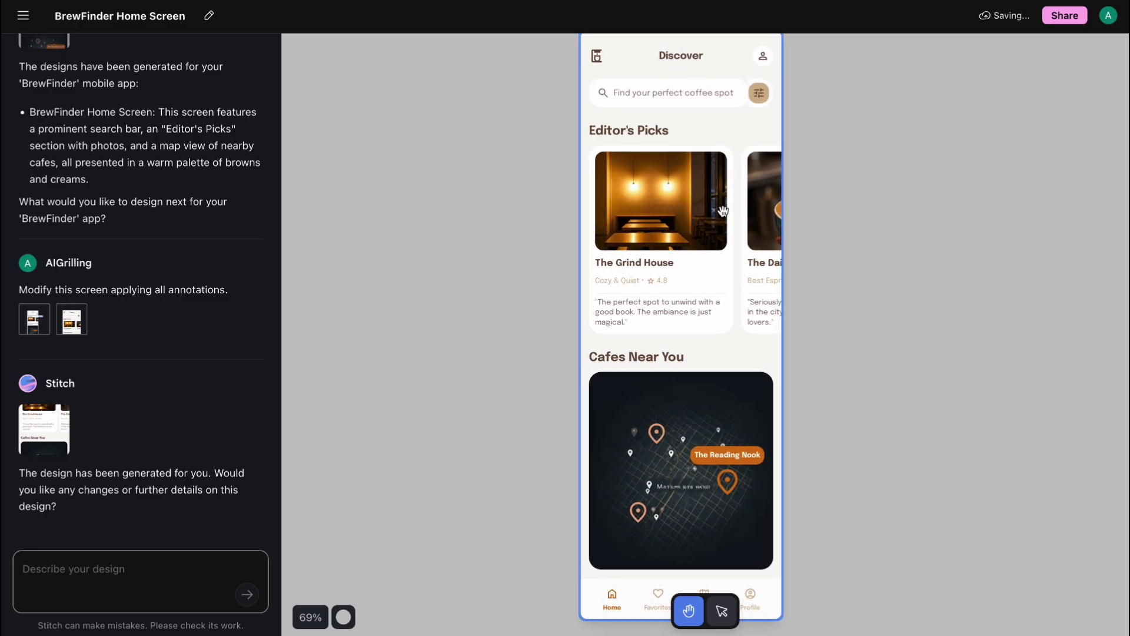
scroll(853, 263, "up", 2)
scroll(850, 247, "down", 1)
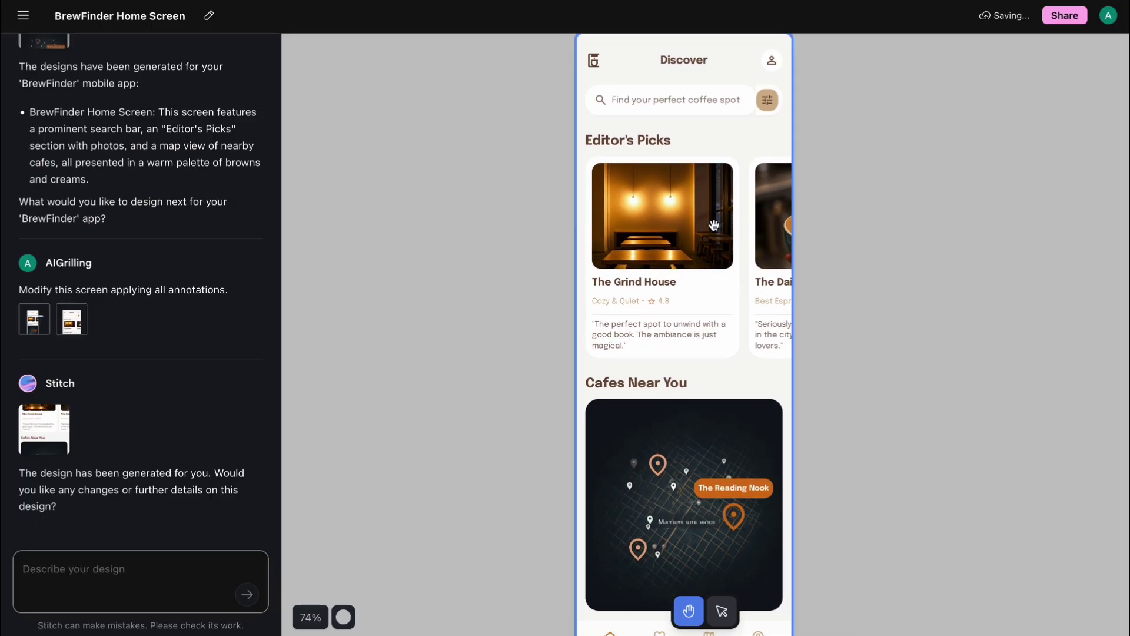
scroll(836, 331, "down", 2)
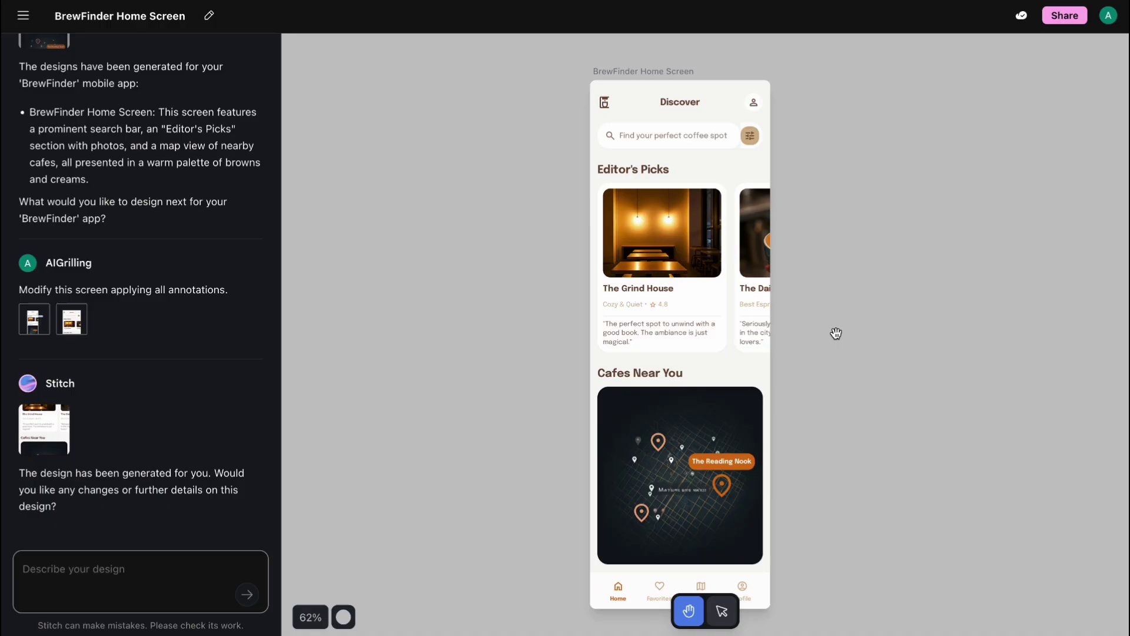
mouse_move(836, 330)
left_mouse_down()
mouse_move(784, 315)
mouse_move(869, 320)
mouse_move(835, 318)
mouse_move(860, 318)
mouse_move(853, 340)
left_mouse_up()
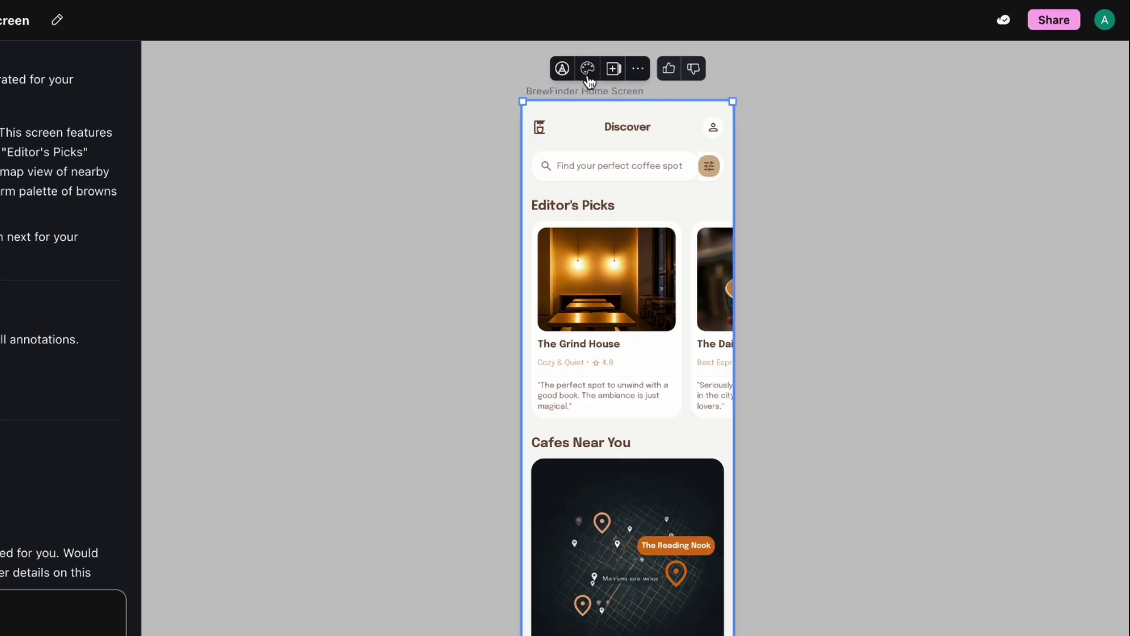
left_click(586, 70)
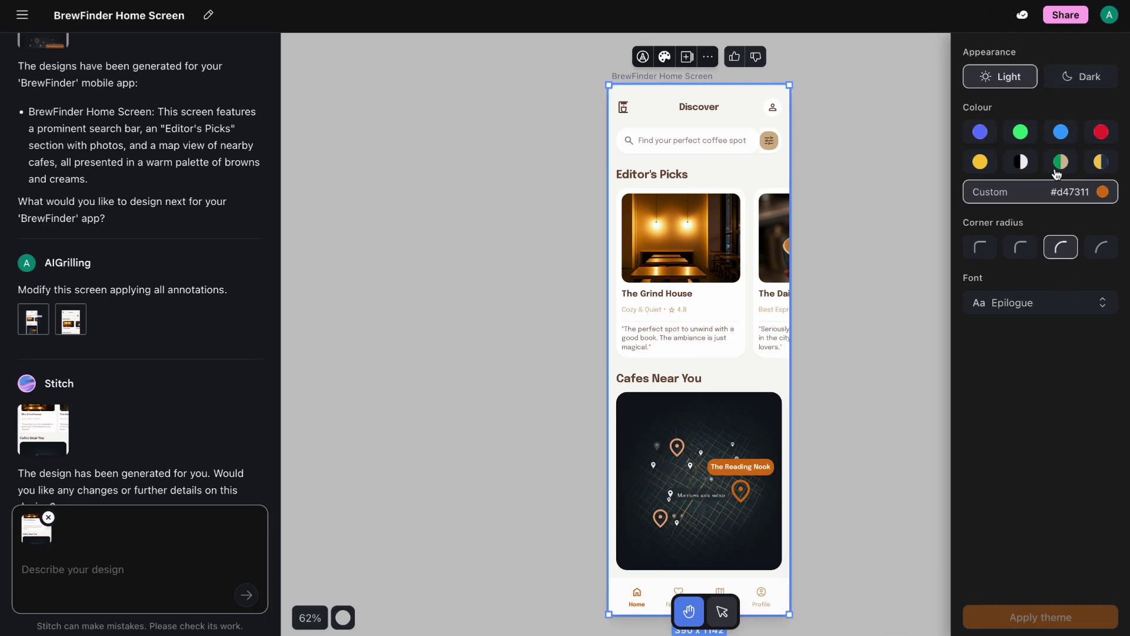
Apply the Dark appearance to the home screen and confirm Epilogue remains the font.
left_click(1069, 83)
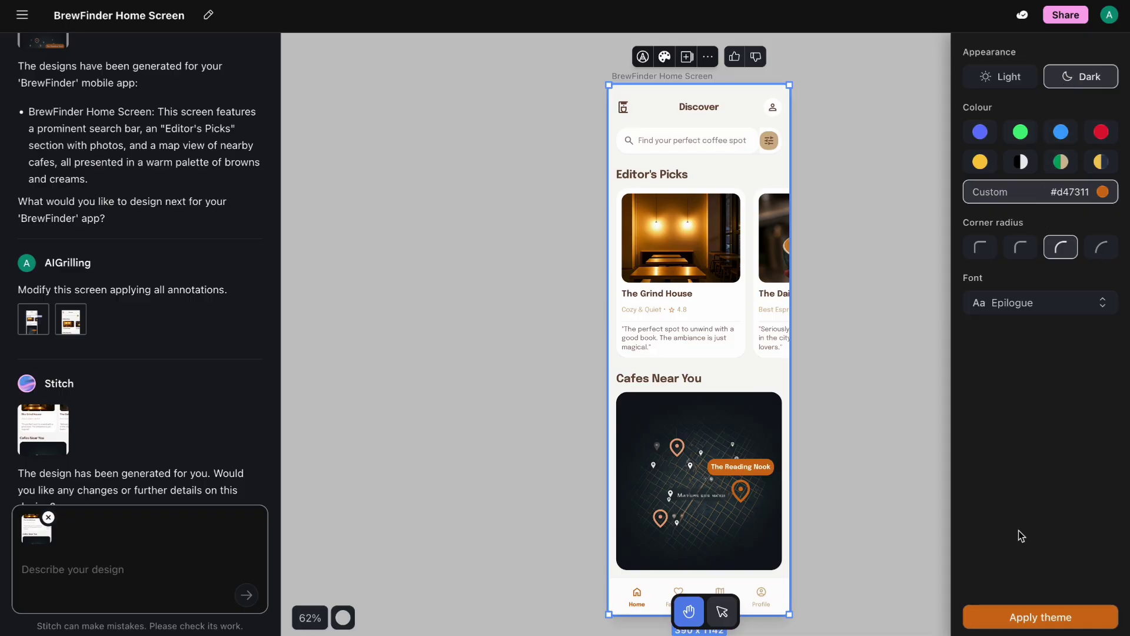
left_click(1039, 616)
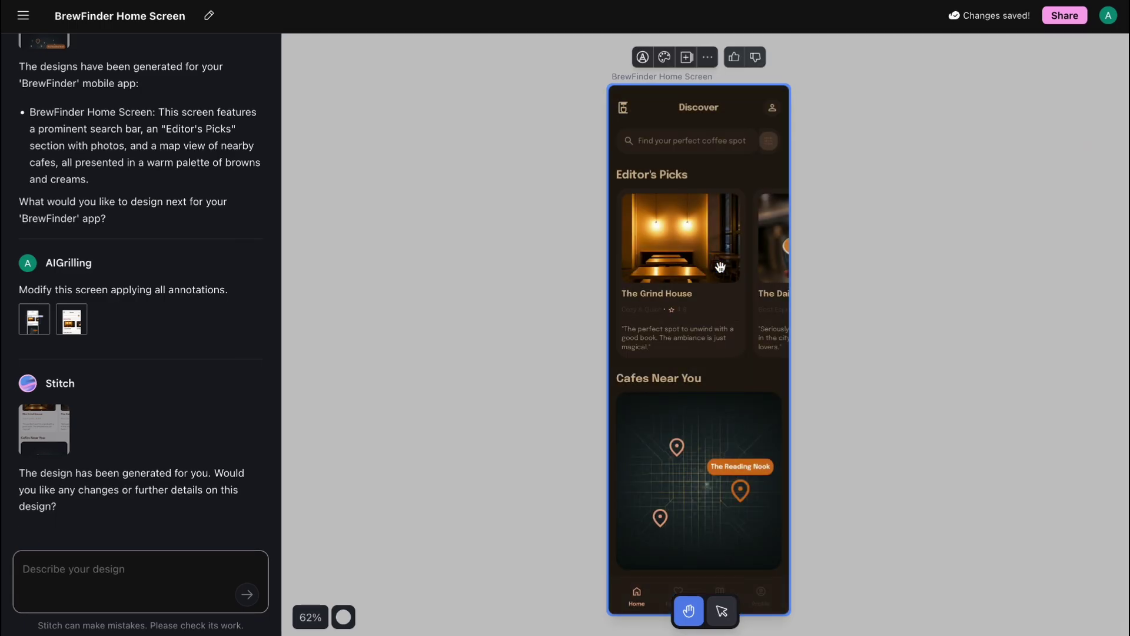
left_click(665, 57)
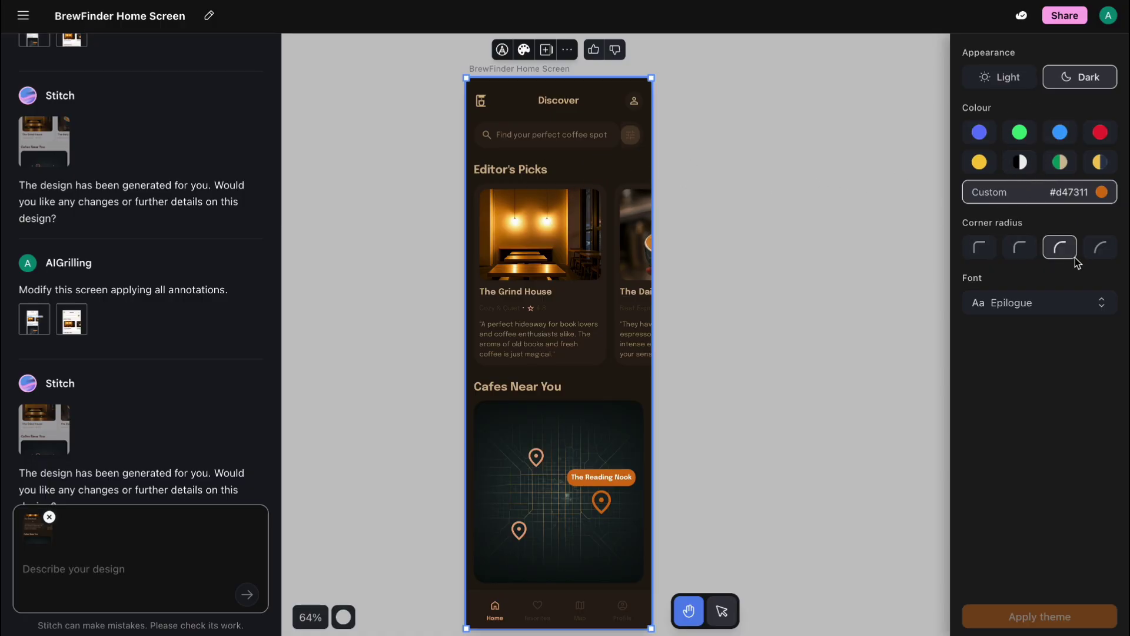
left_click(1036, 312)
left_click(1019, 307)
left_click(525, 51)
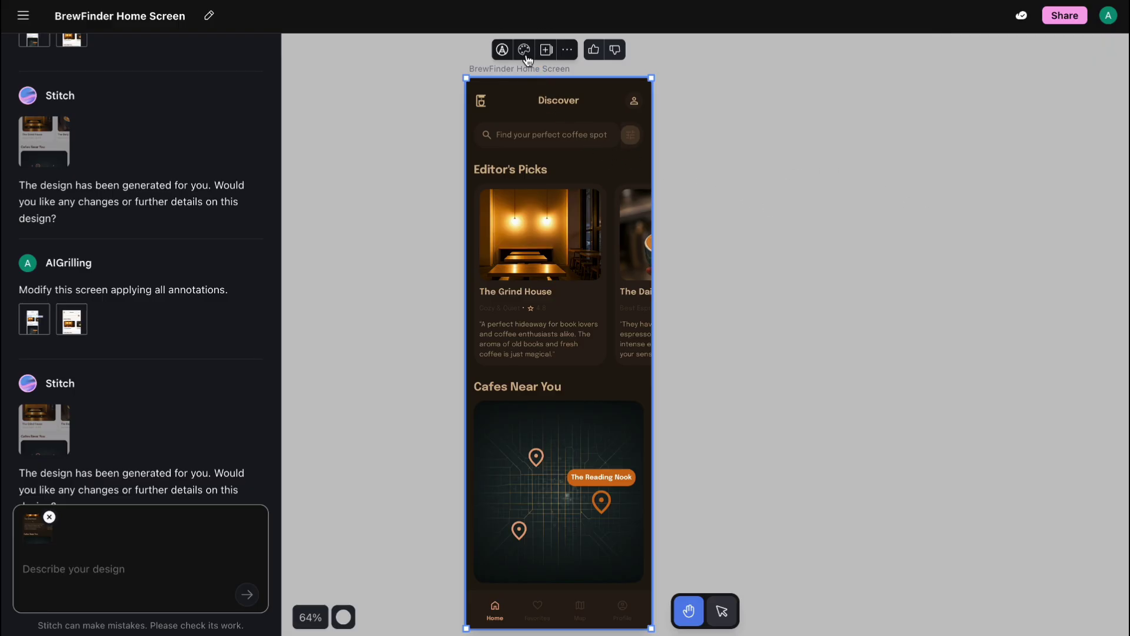
left_click_drag(694, 132, 801, 127)
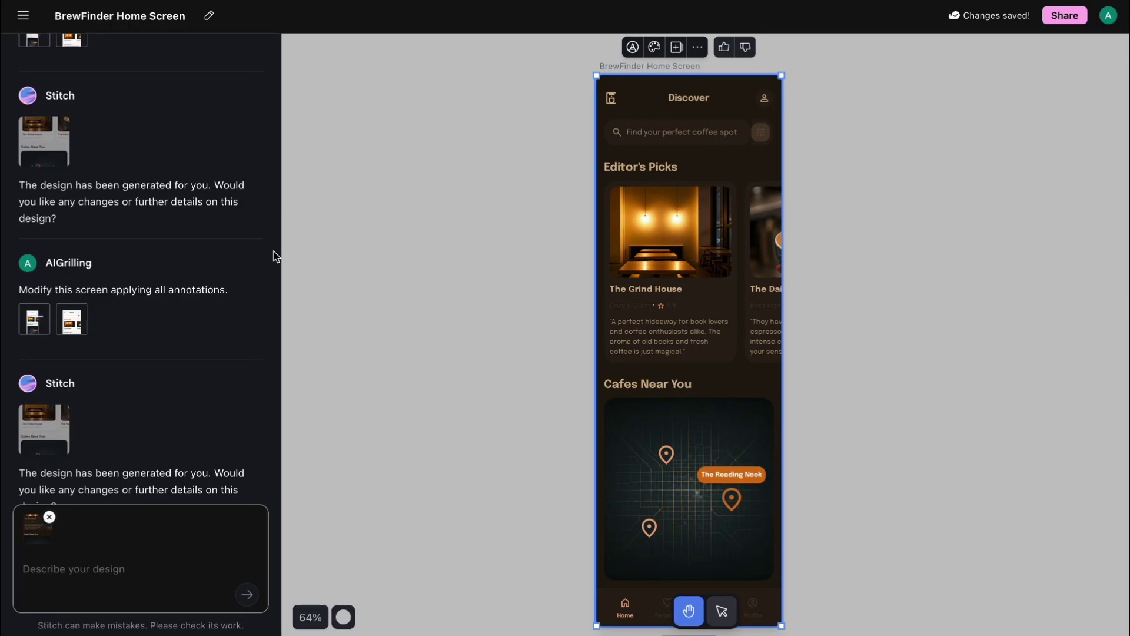
Clear the attached thumbnail and send the pasted Daily Grind details prompt.
left_click(50, 518)
left_click(53, 568)
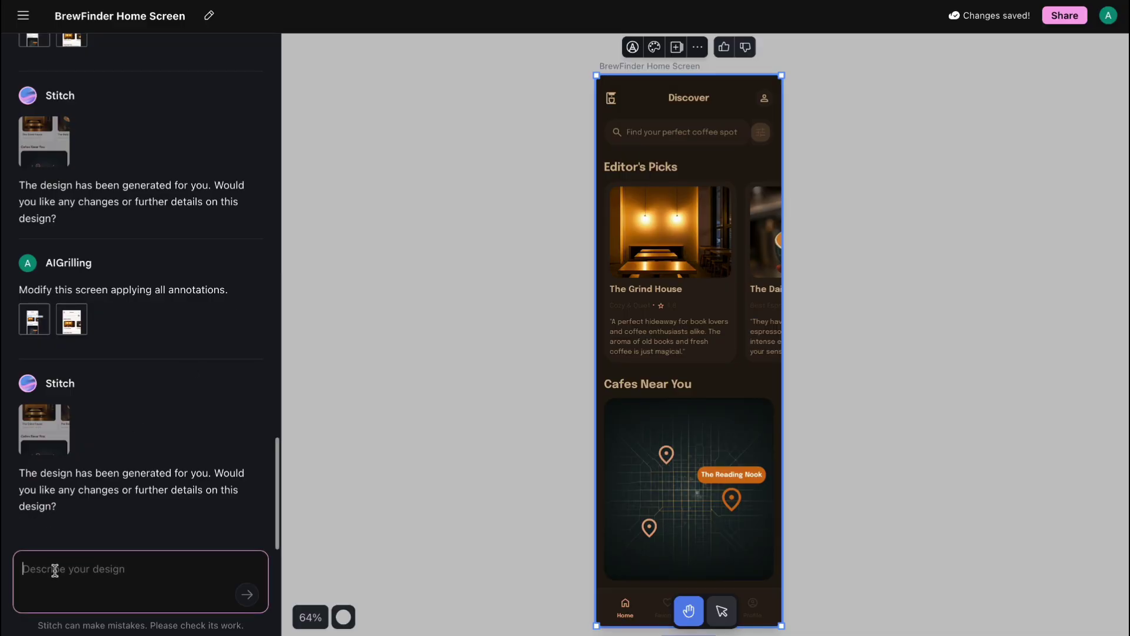
type("Create a details screen for a coffee shop called 'The Daily Grind'. It should have a large hero image, the shop's name and address, a star rating, customer reviews, a menu section, and a 'Get Directions' button.")
scroll(183, 555, "up", 1)
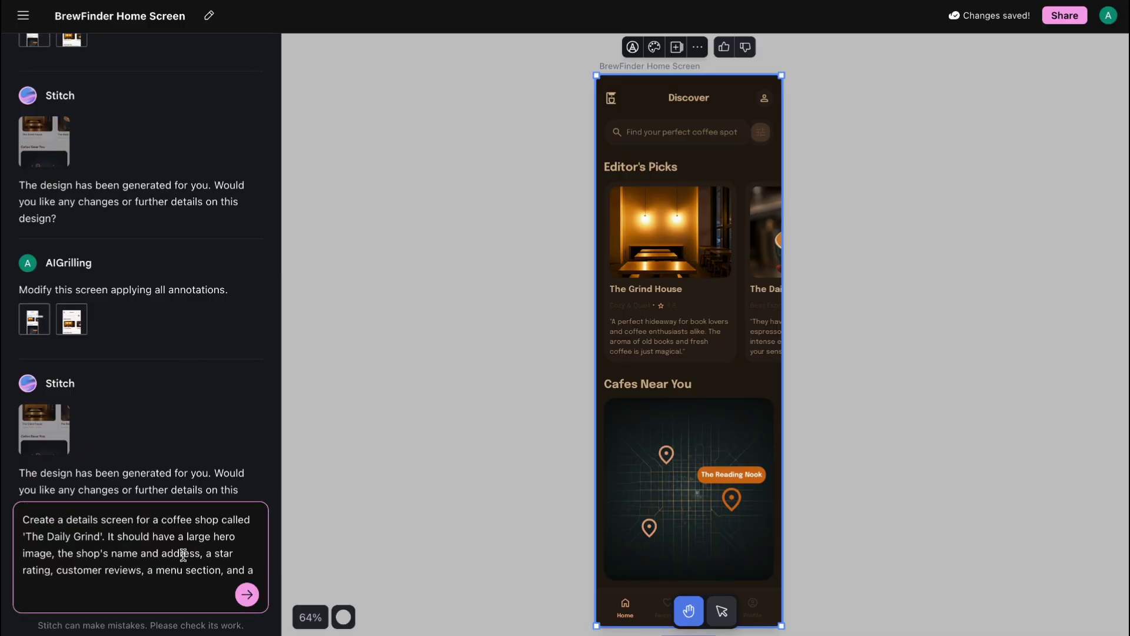
left_click(246, 594)
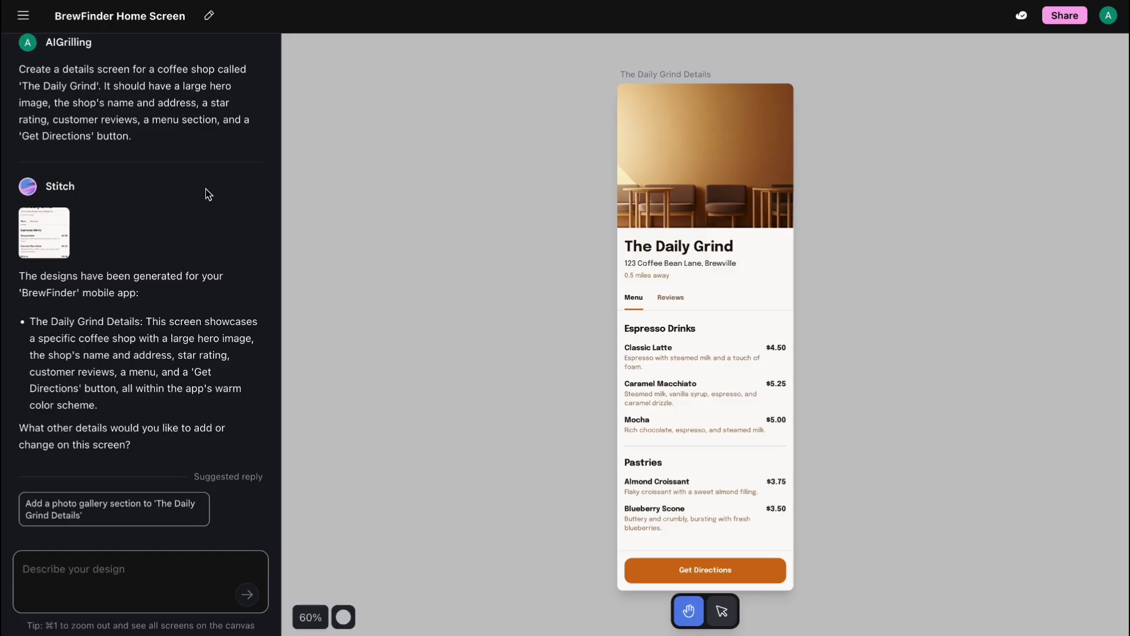
Request 'more layouts' for The Daily Grind Details screen.
left_click(677, 189)
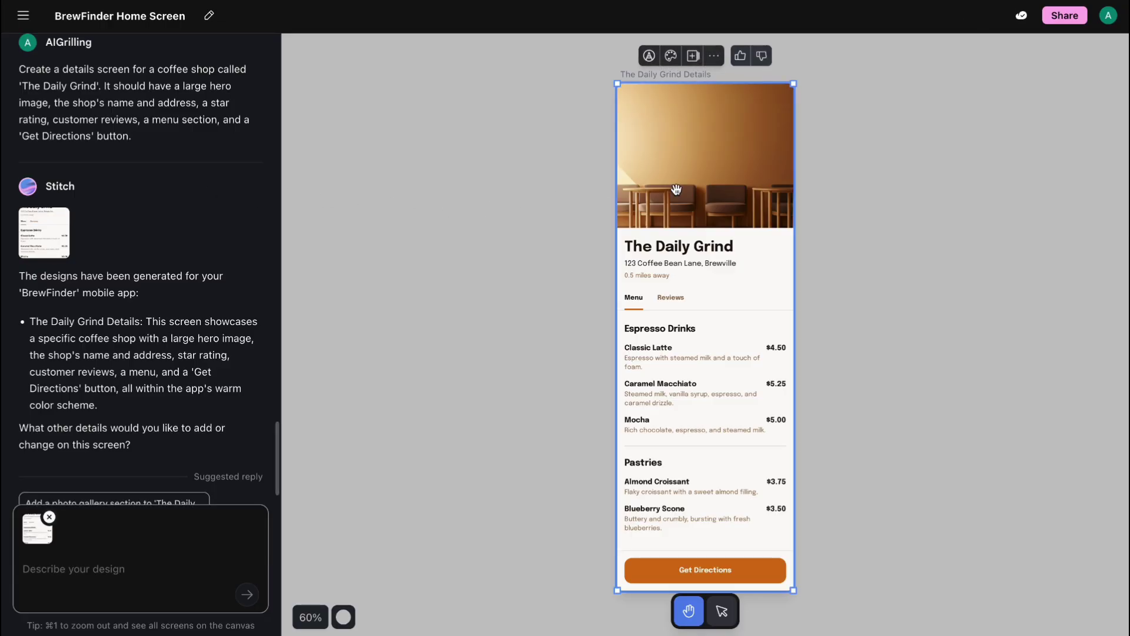
left_click(697, 59)
type("mo")
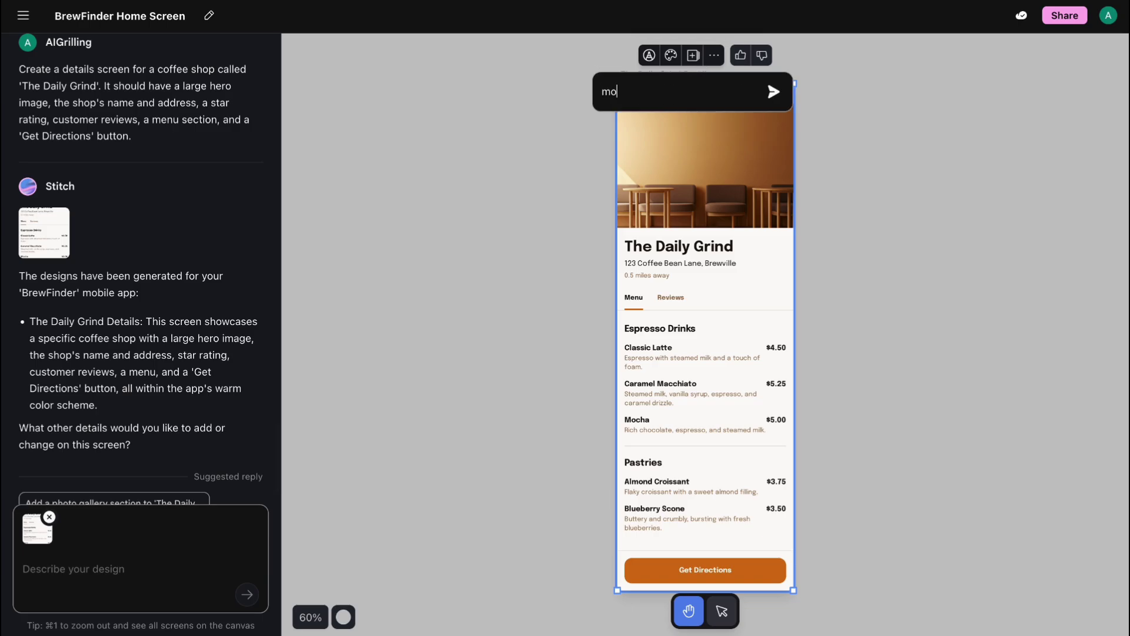
type("re layouts")
key("Return")
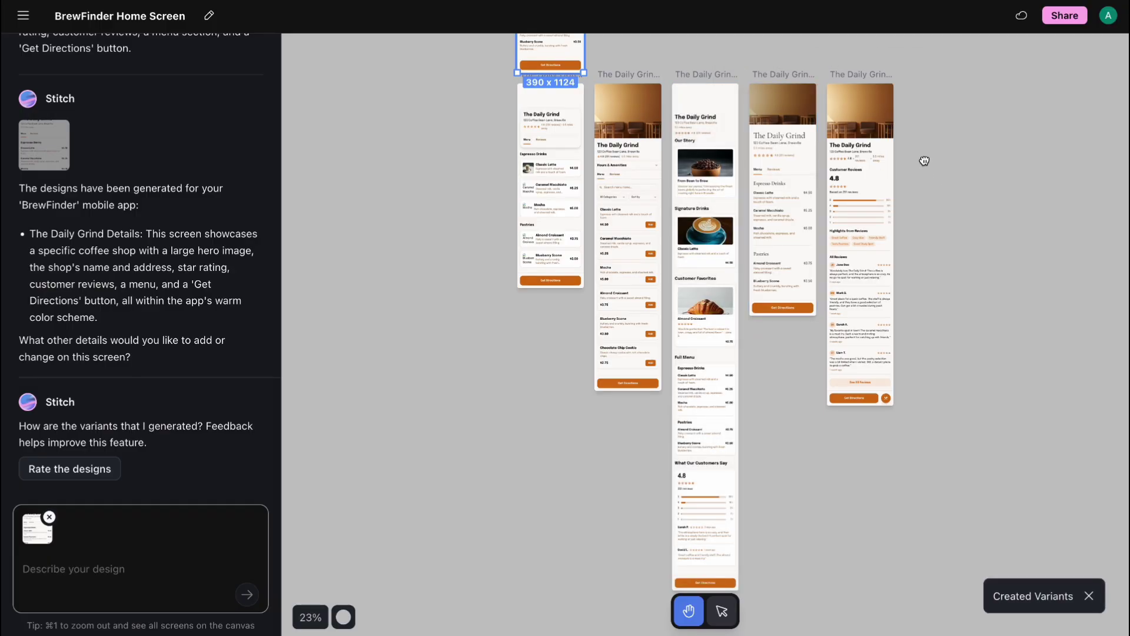
Pan and zoom out to view the five new Daily Grind variants.
left_click_drag(924, 162, 930, 222)
scroll(703, 111, "up", 5)
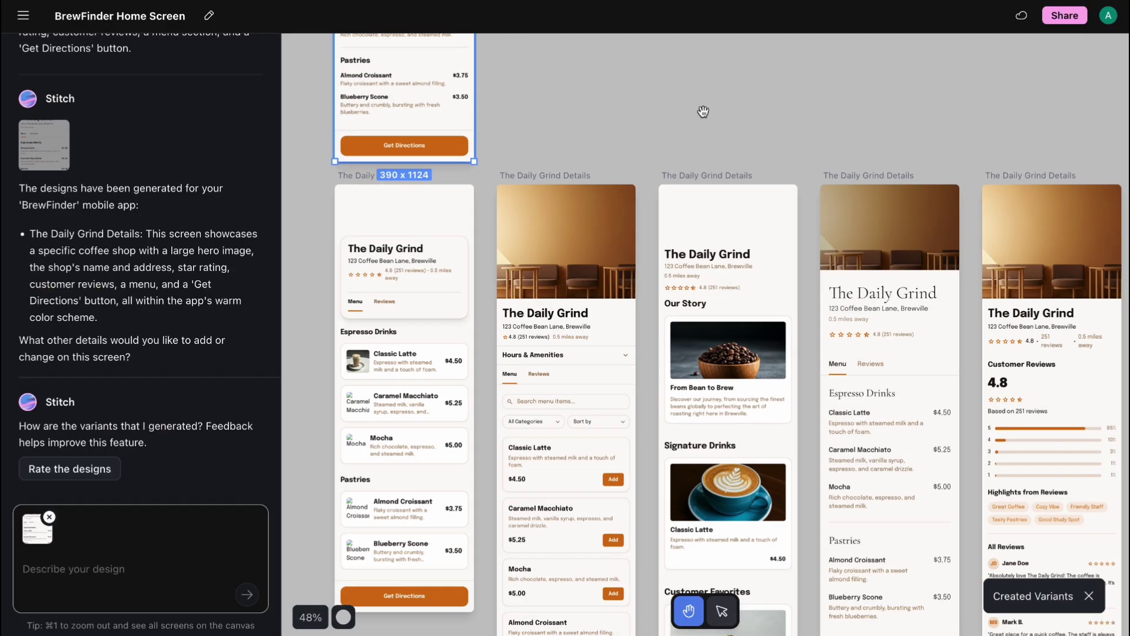
left_click_drag(703, 111, 690, 5)
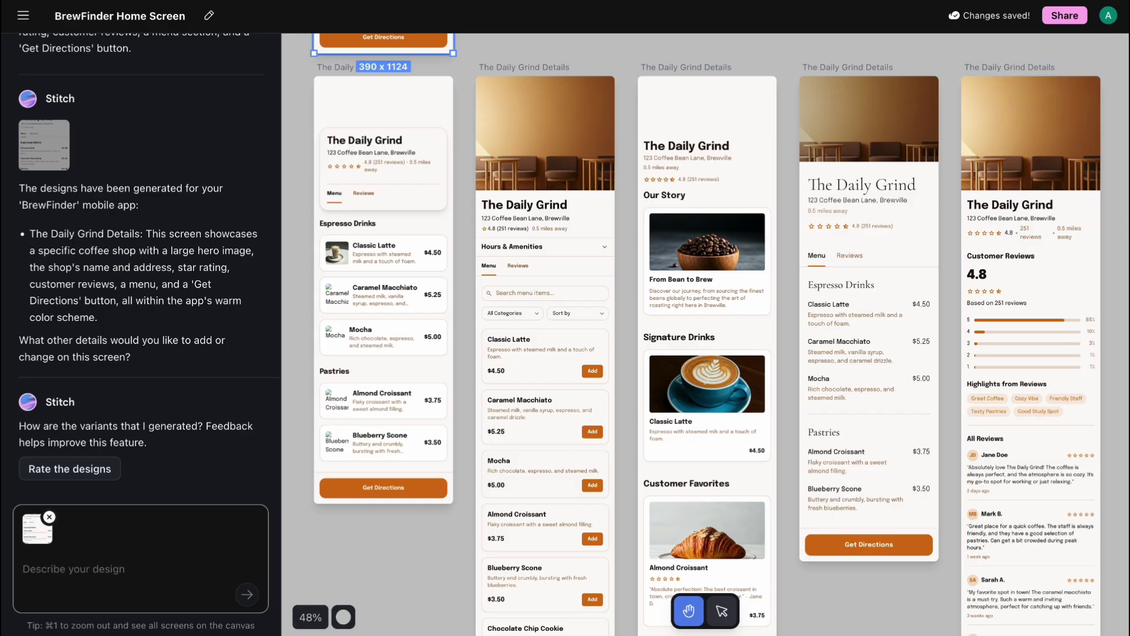
key("super+minus")
Select the six Daily Grind screens and align them into one row beside the home screen.
left_click_drag(924, 147, 412, 458)
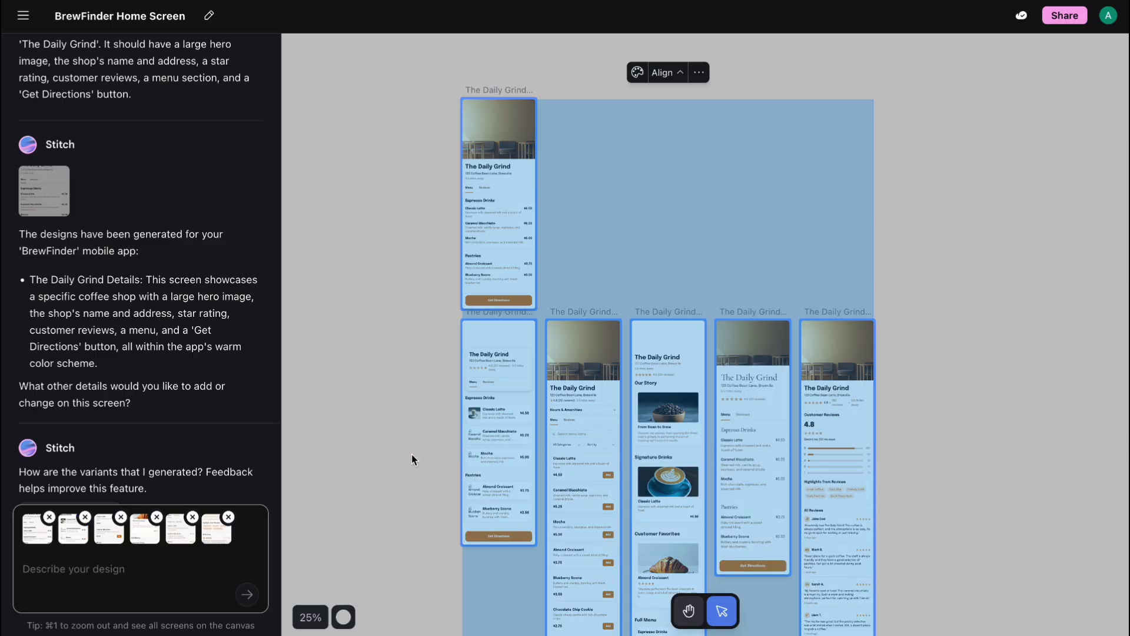
left_click(673, 75)
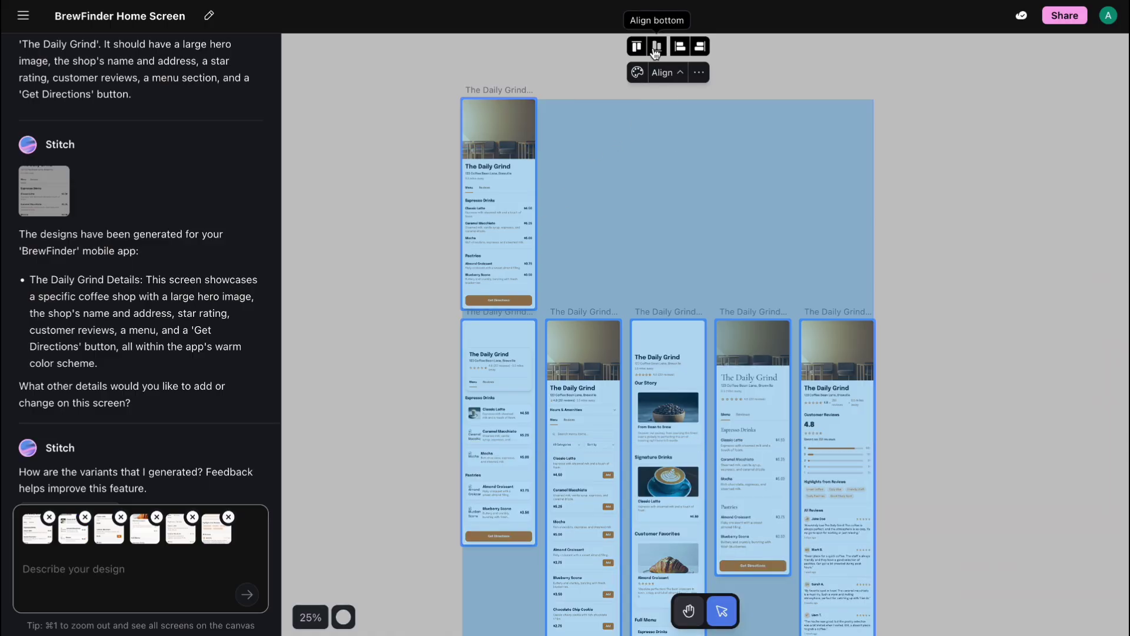
left_click(660, 52)
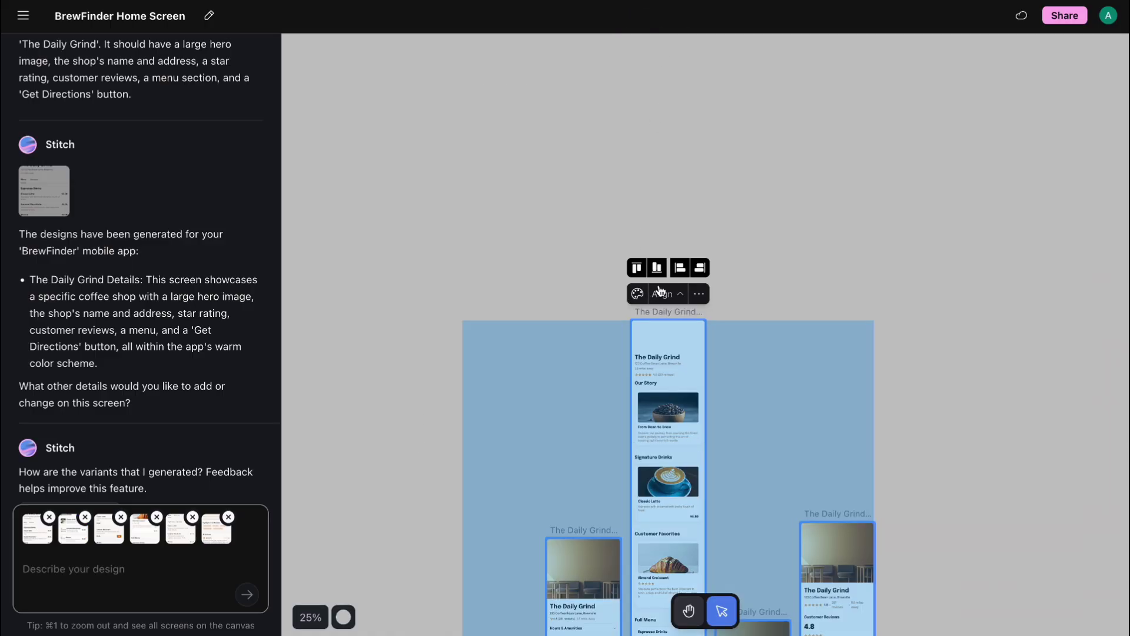
left_click(680, 268)
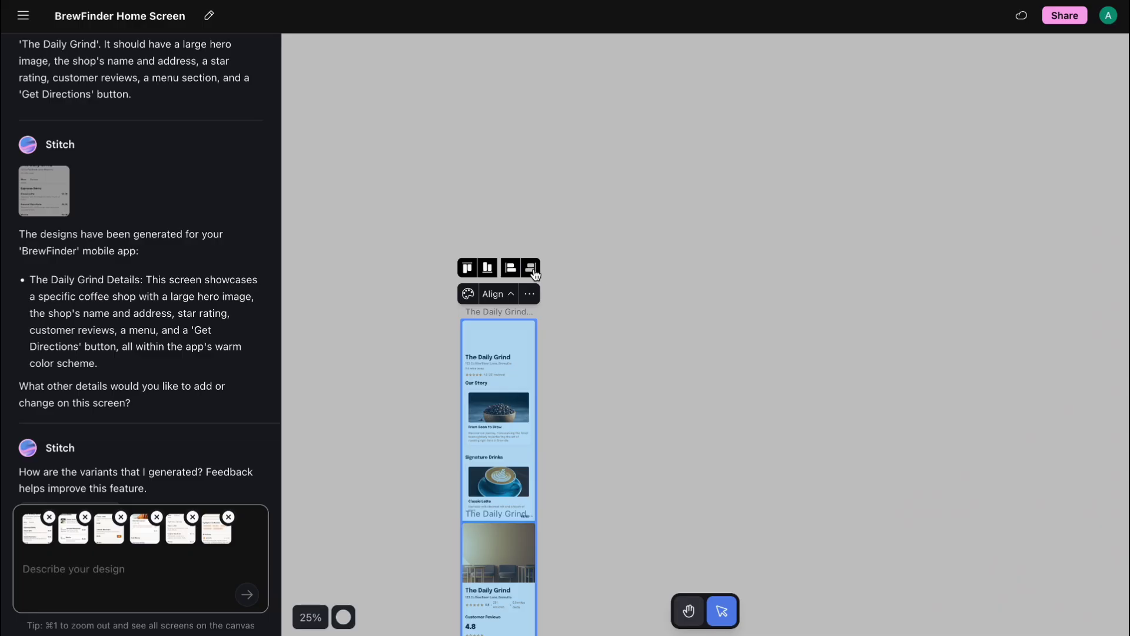
left_click(467, 270)
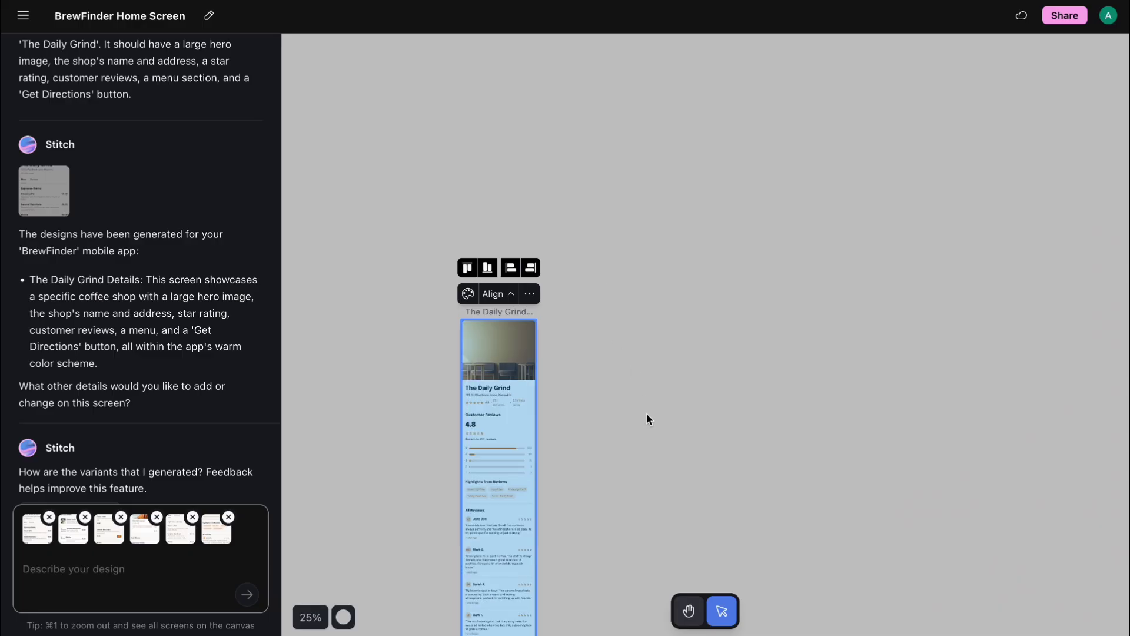
left_click(488, 270)
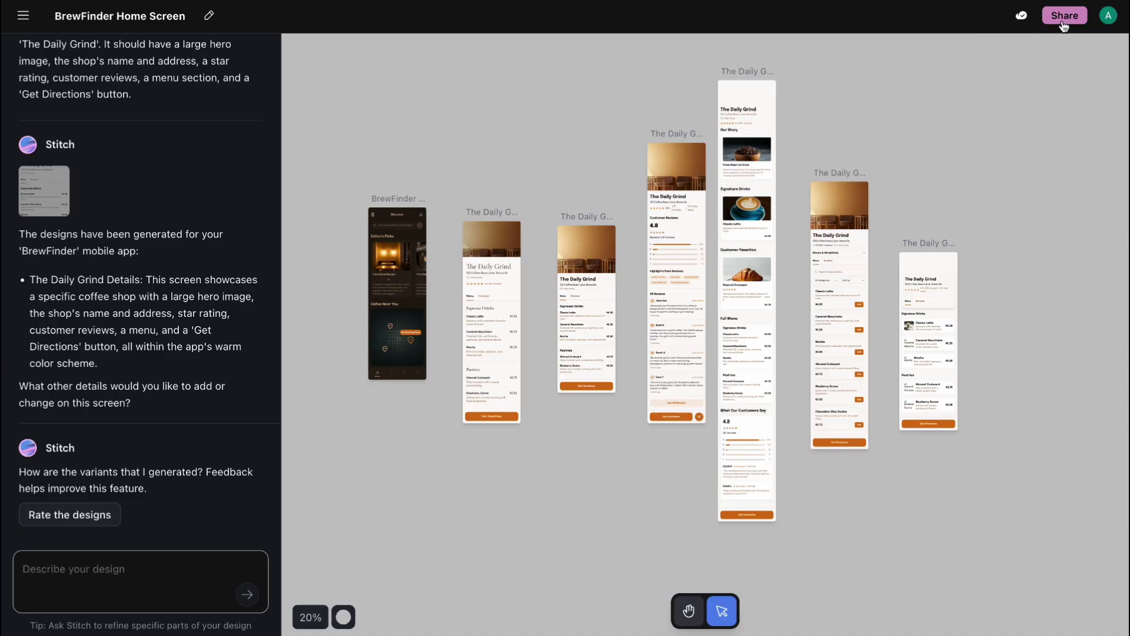
left_click(1064, 18)
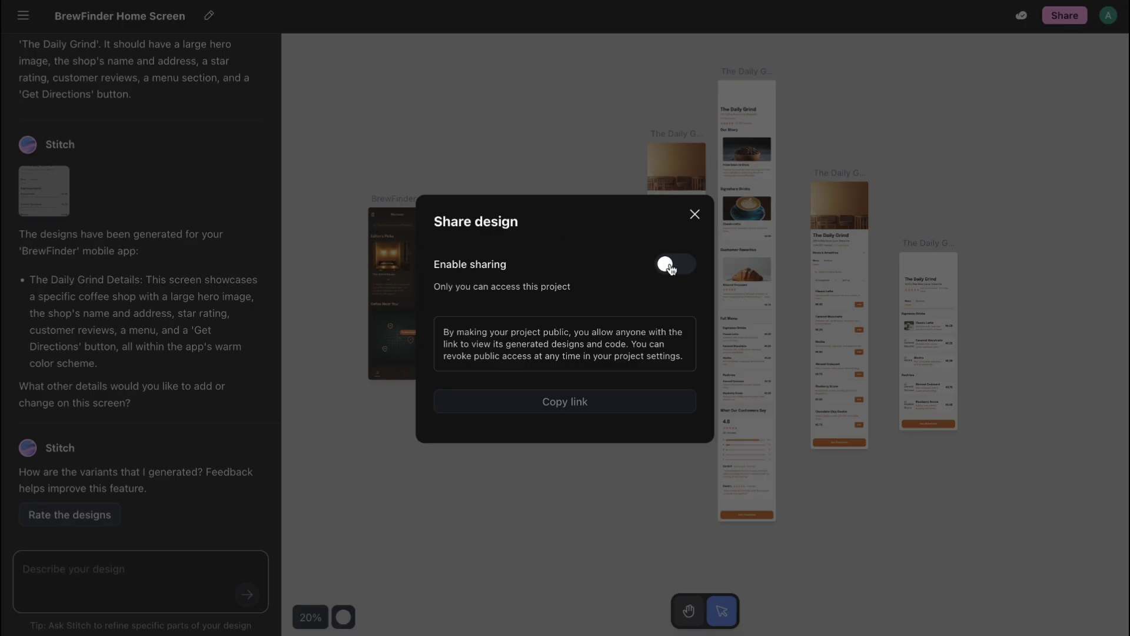
left_click(695, 215)
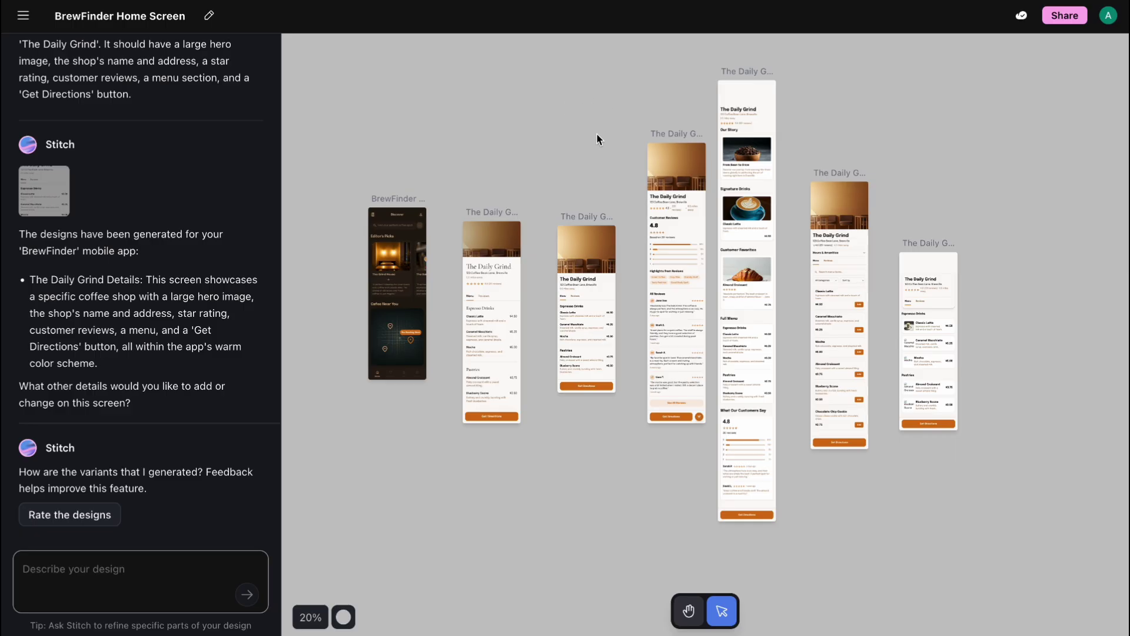
Select all seven BrewFinder screens and apply the dark #d47311 theme with Epilogue font.
left_click_drag(1029, 136, 323, 481)
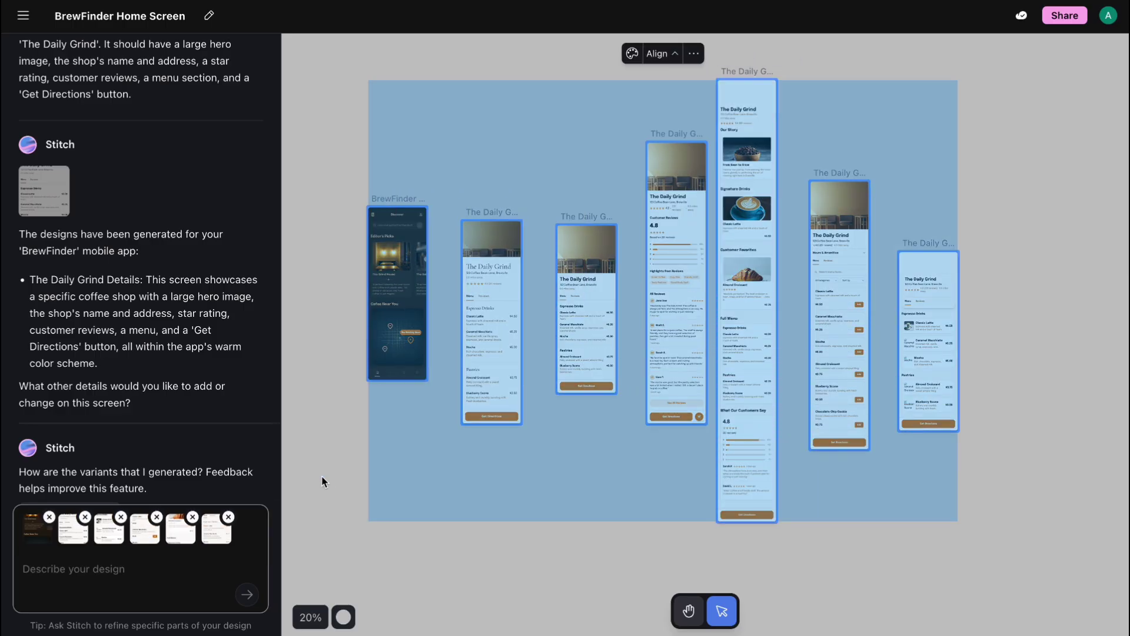
left_click(632, 53)
left_click(1011, 302)
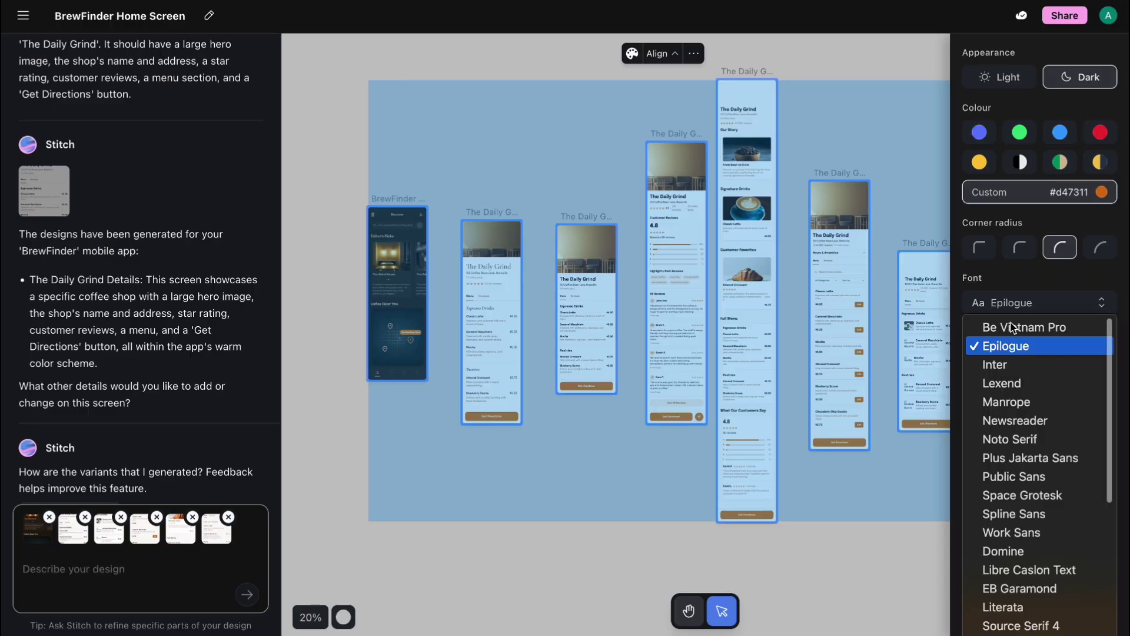
left_click(1014, 349)
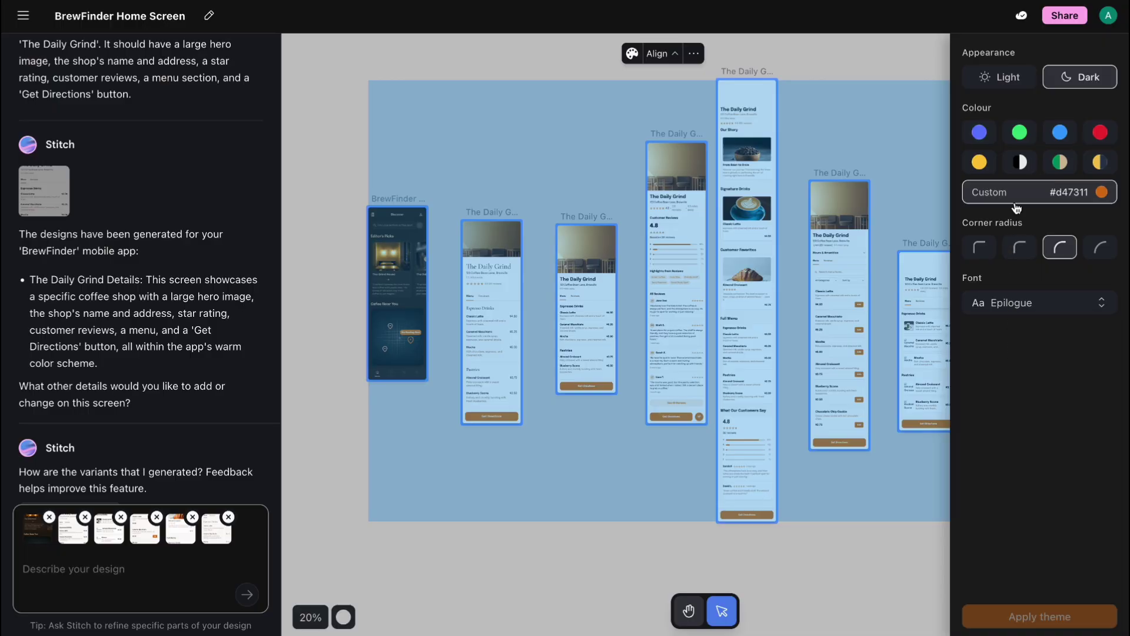
left_click(1007, 83)
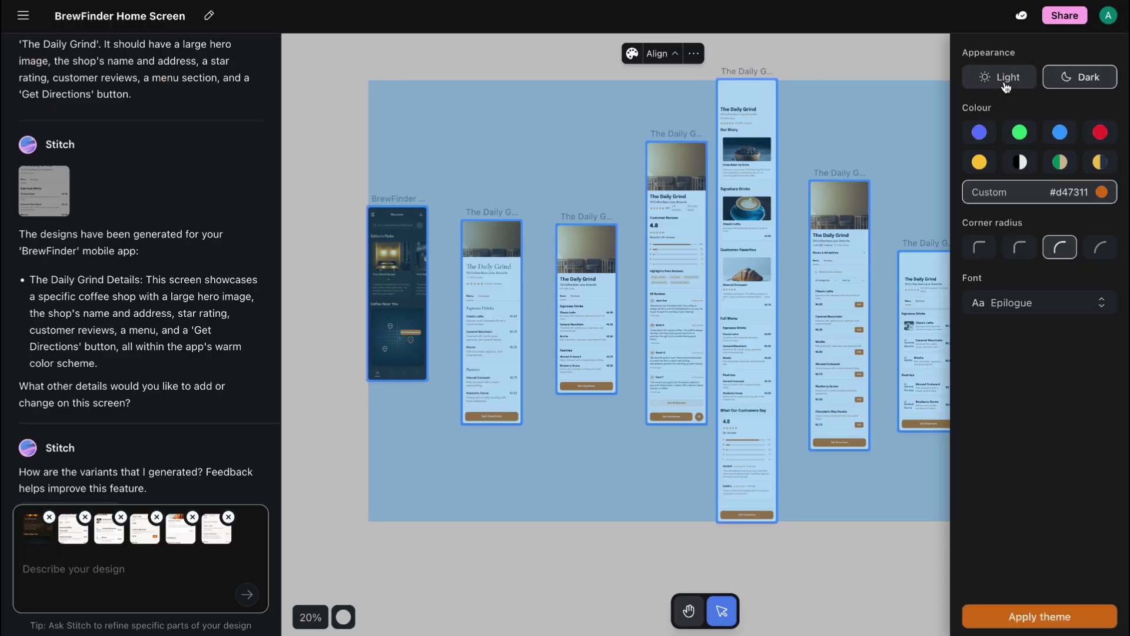
left_click(1054, 87)
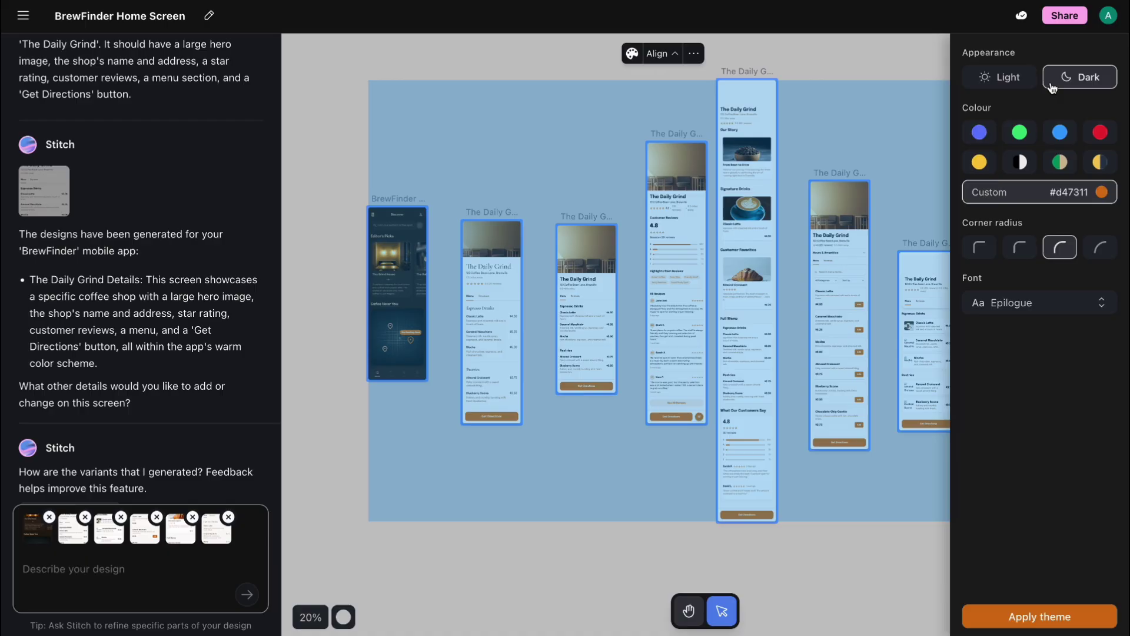
left_click(1025, 618)
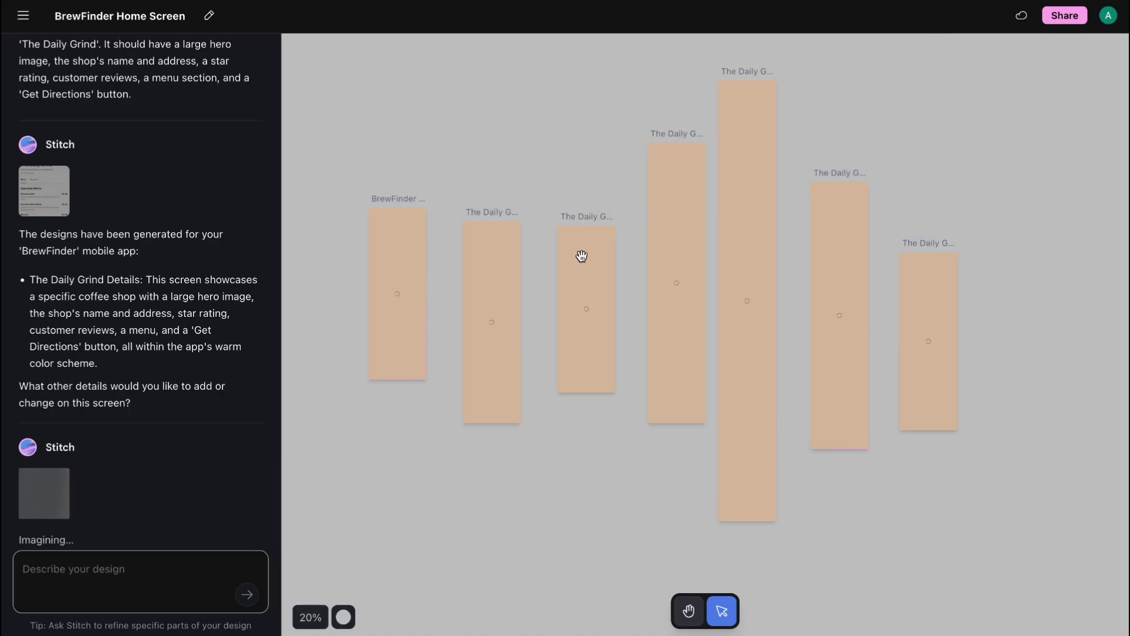